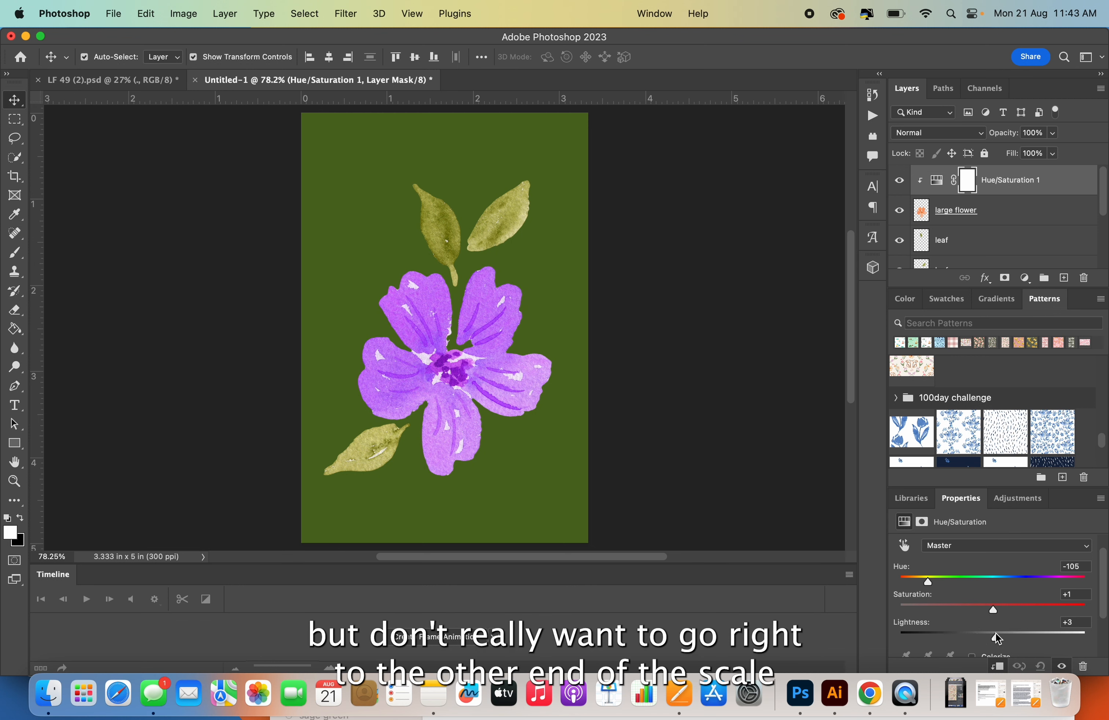
Step: Toggle the Hue/Saturation 1 layer's visibility off and on to compare the flower's original and adjusted colours
scroll(996, 636, down, 3)
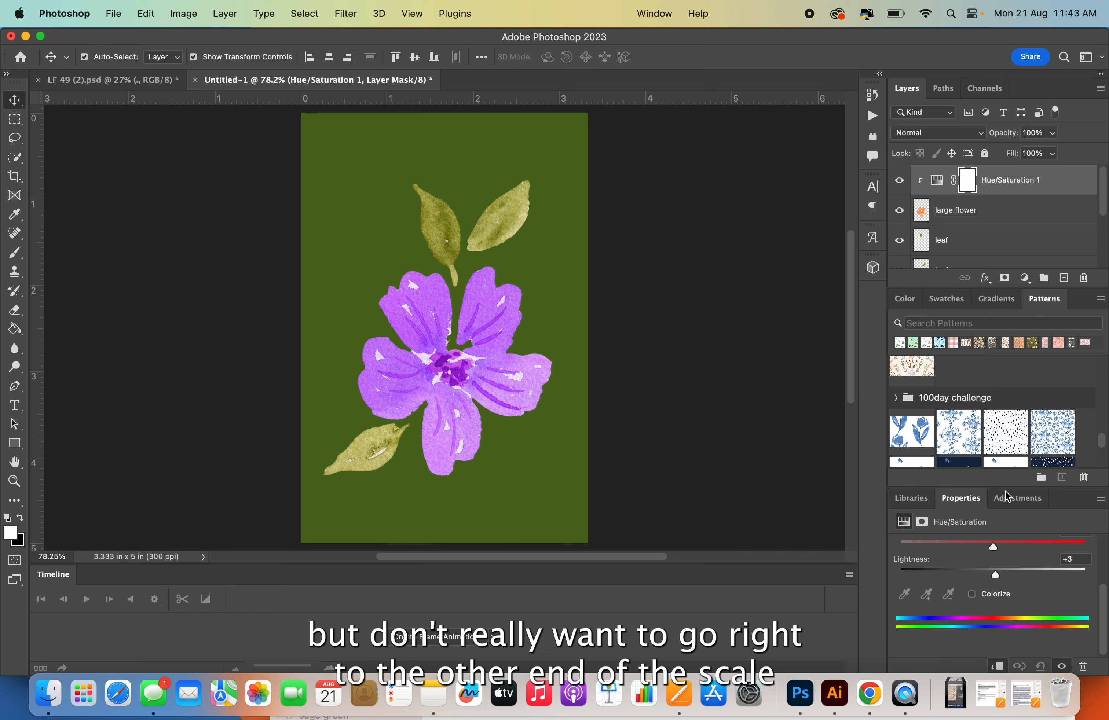
click(900, 183)
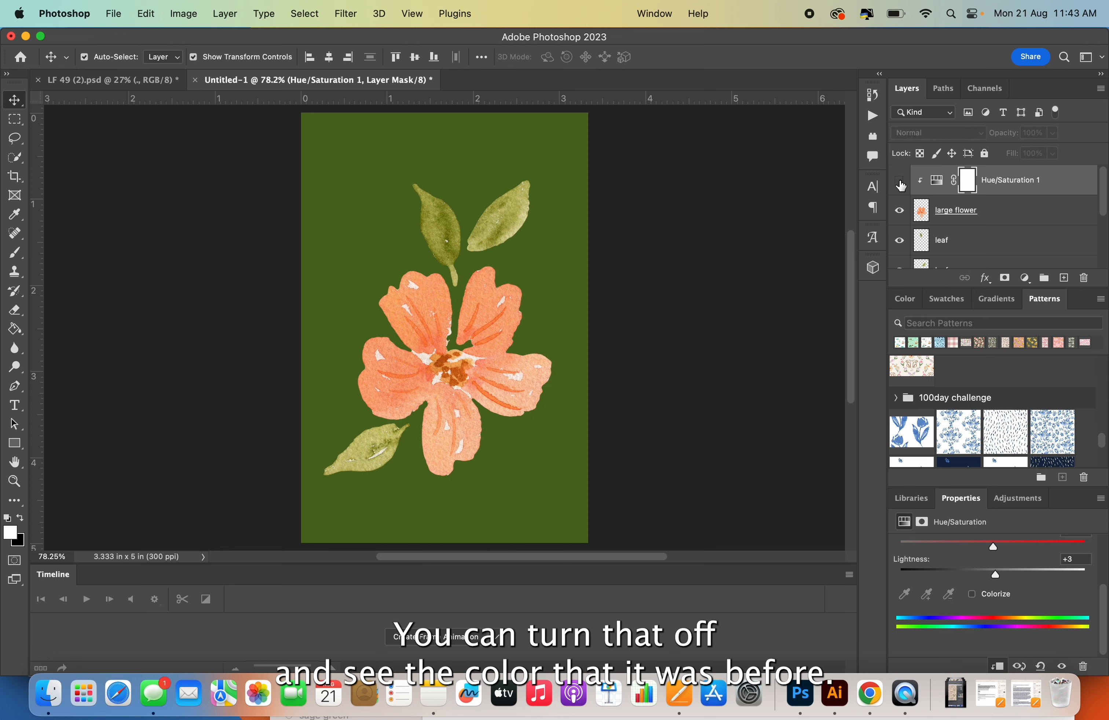
click(900, 184)
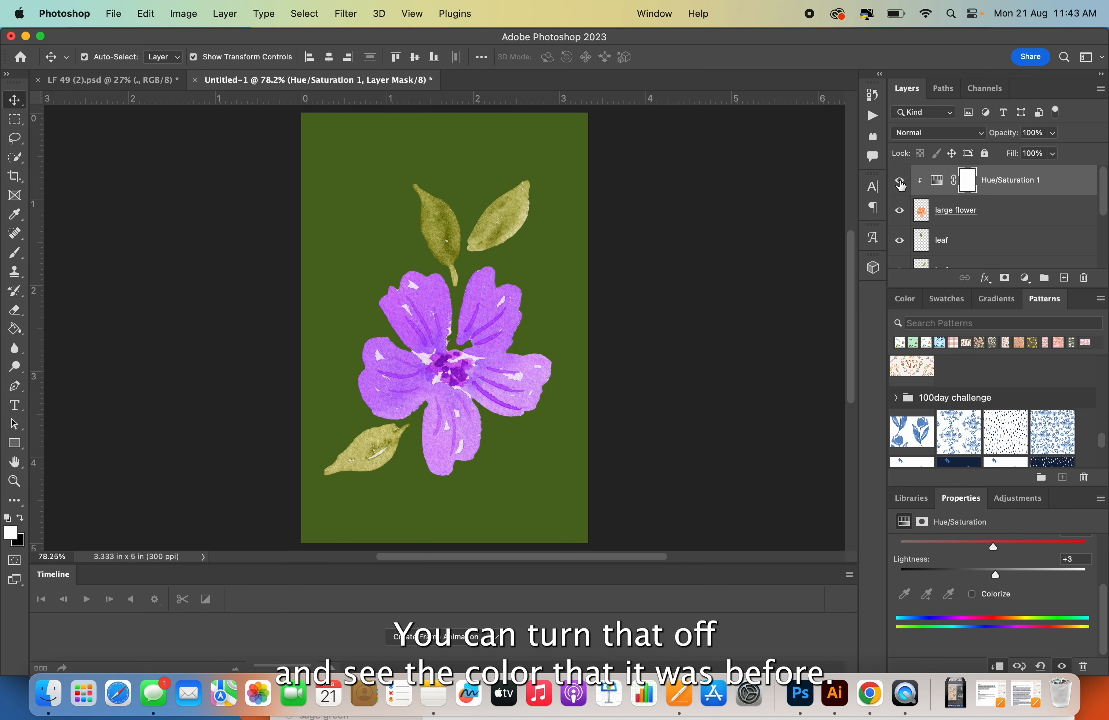
click(783, 253)
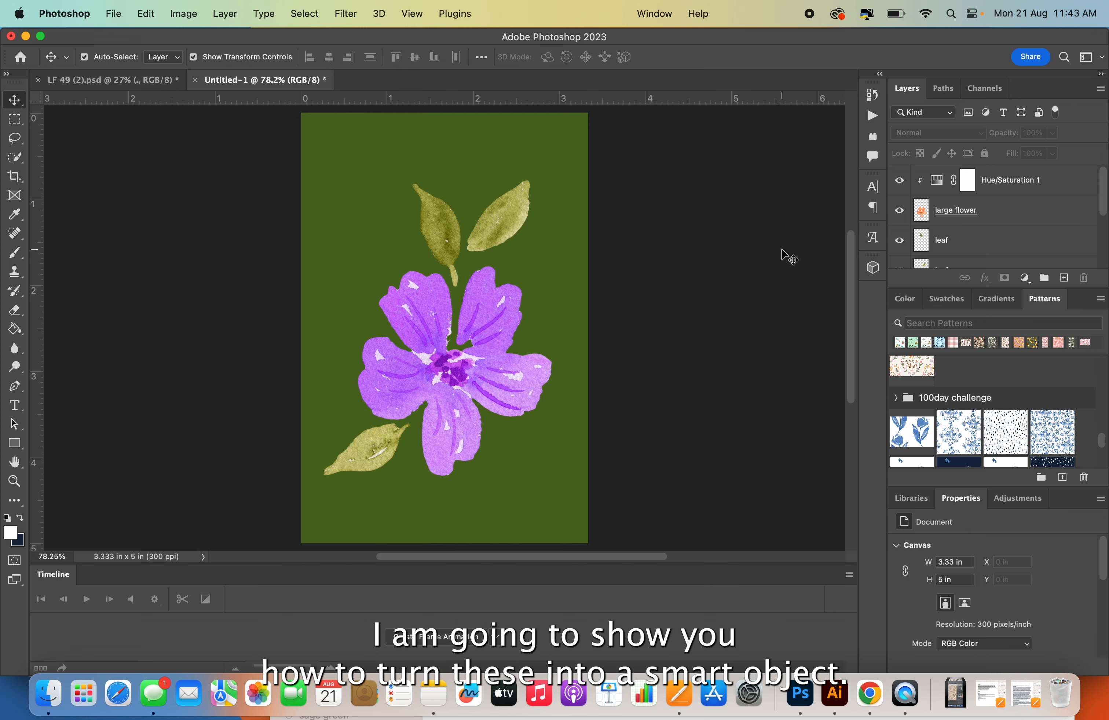
Step: Convert the large flower layer to a smart object
click(1012, 213)
right_click(1012, 212)
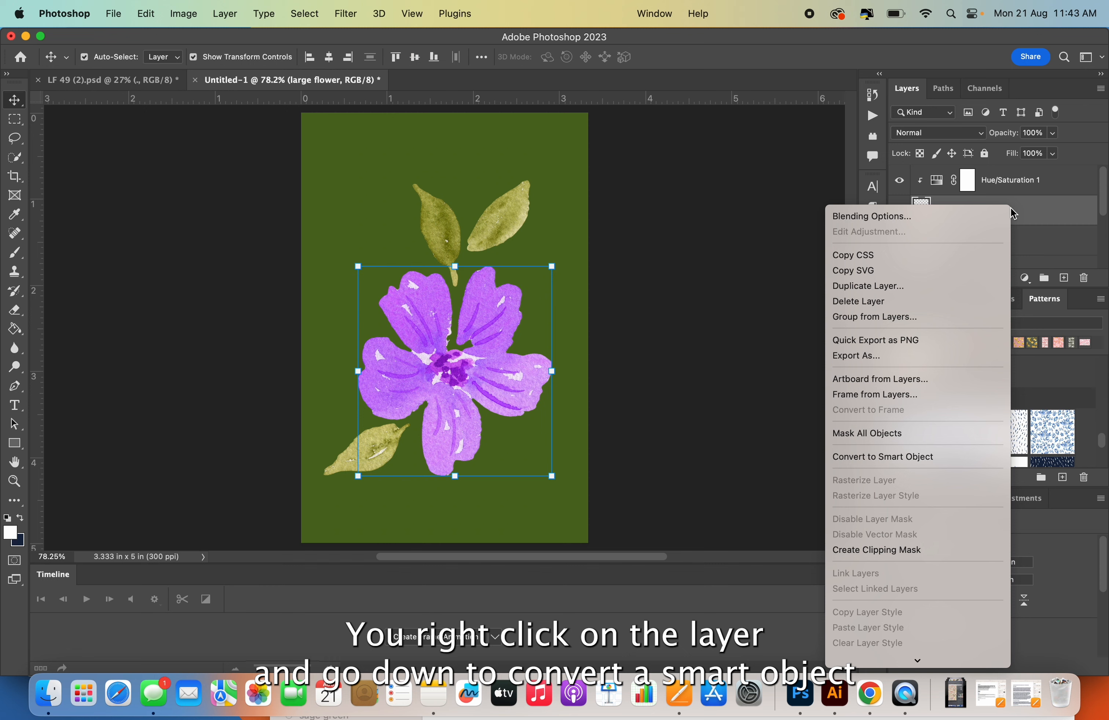
click(916, 458)
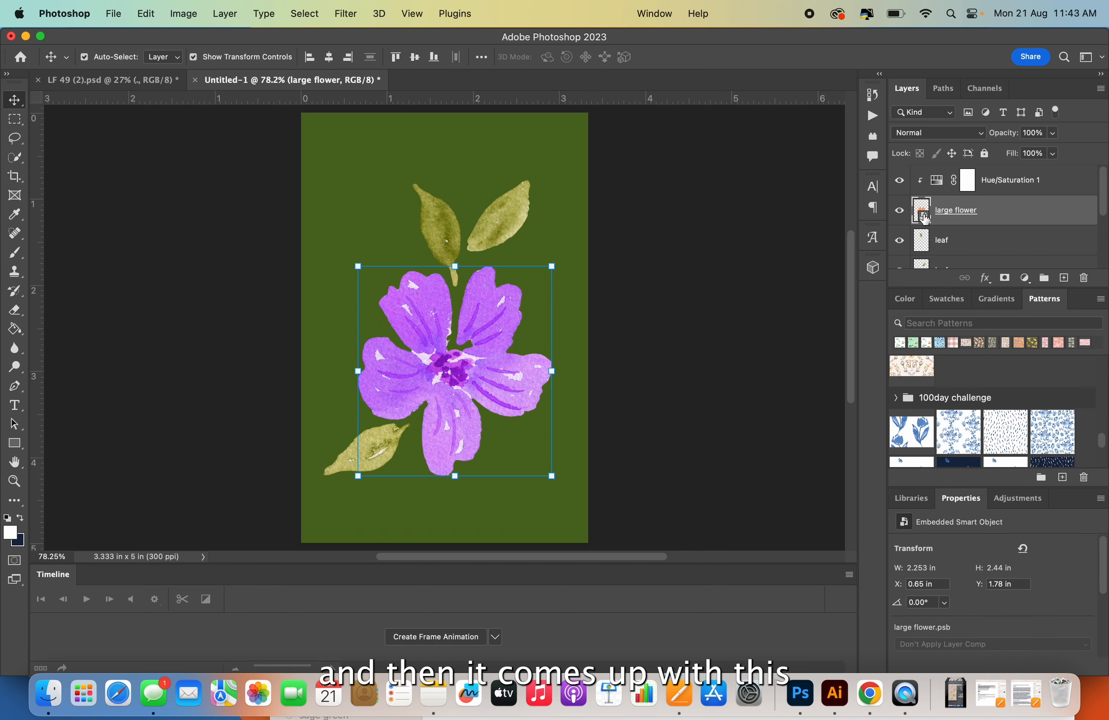
Step: Convert each of the three leaf layers to its own smart object
click(959, 242)
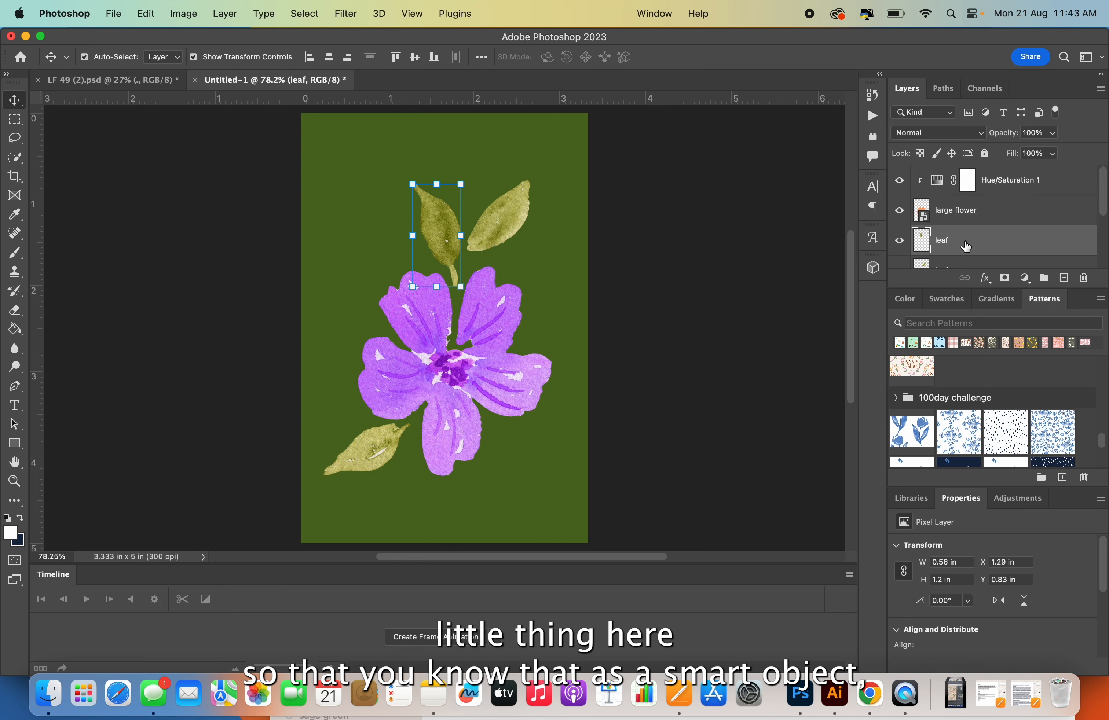
right_click(961, 243)
click(904, 488)
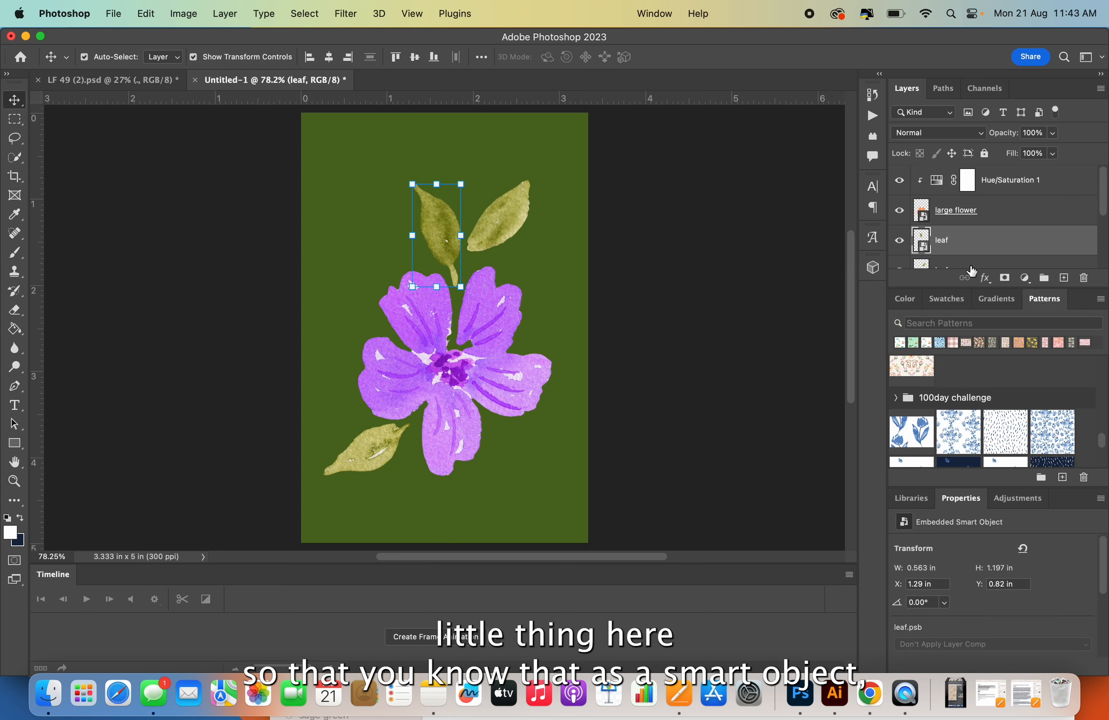
scroll(978, 212, down, 2)
click(977, 212)
right_click(979, 208)
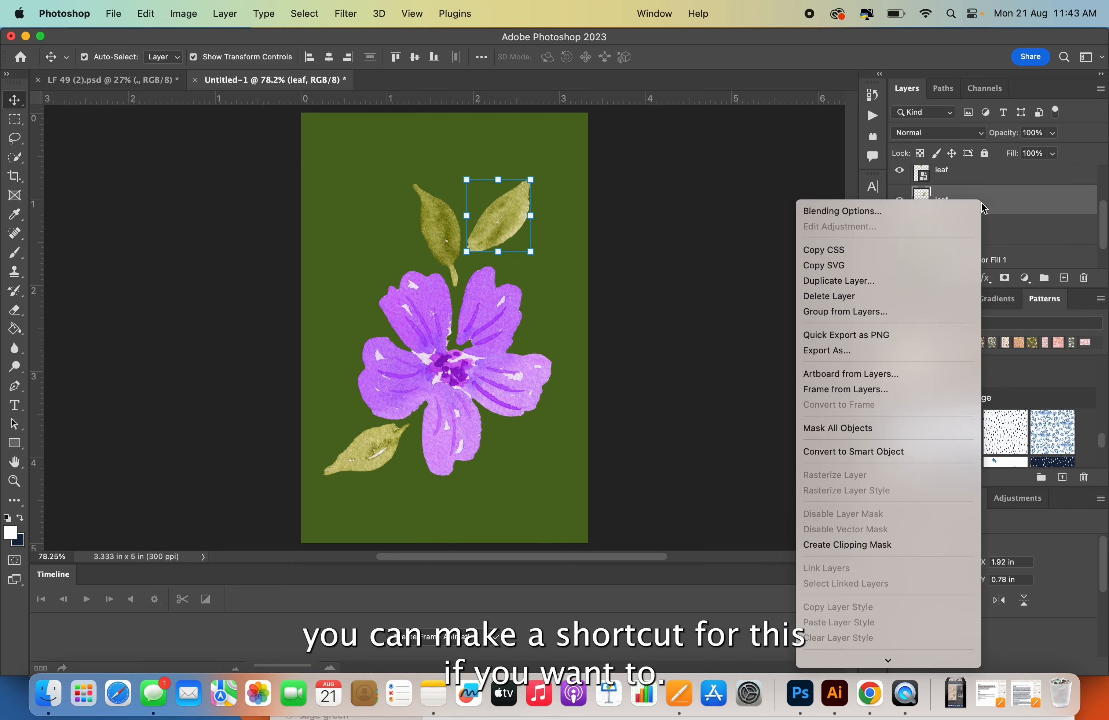
click(923, 452)
click(977, 228)
right_click(976, 227)
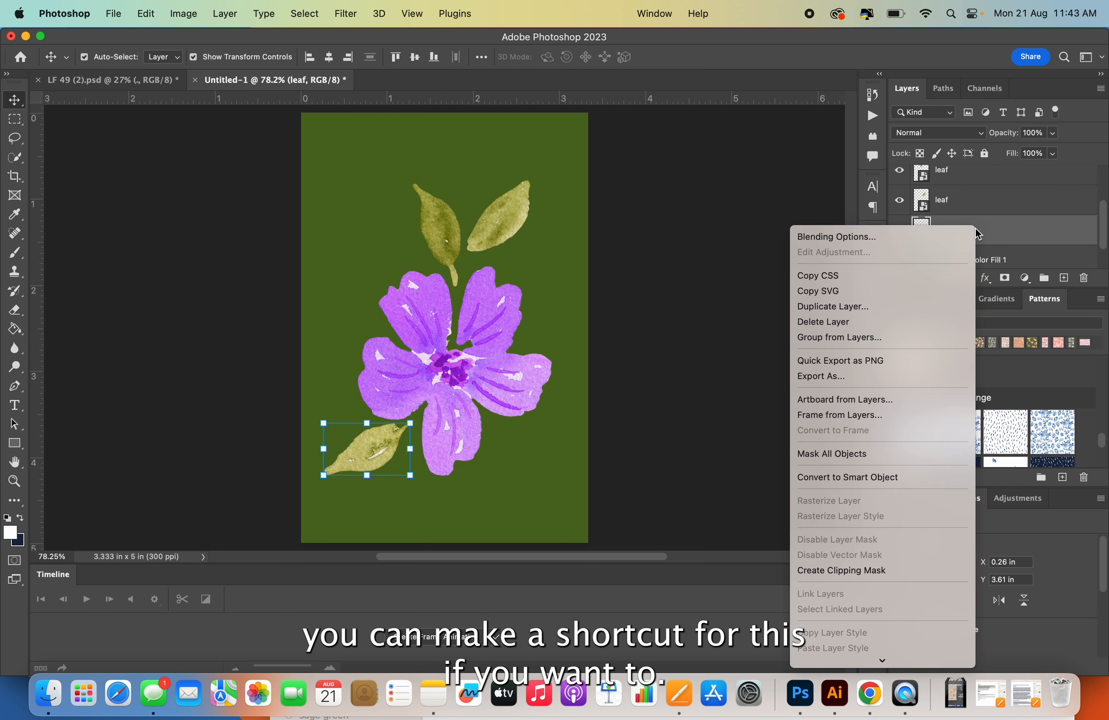
click(899, 481)
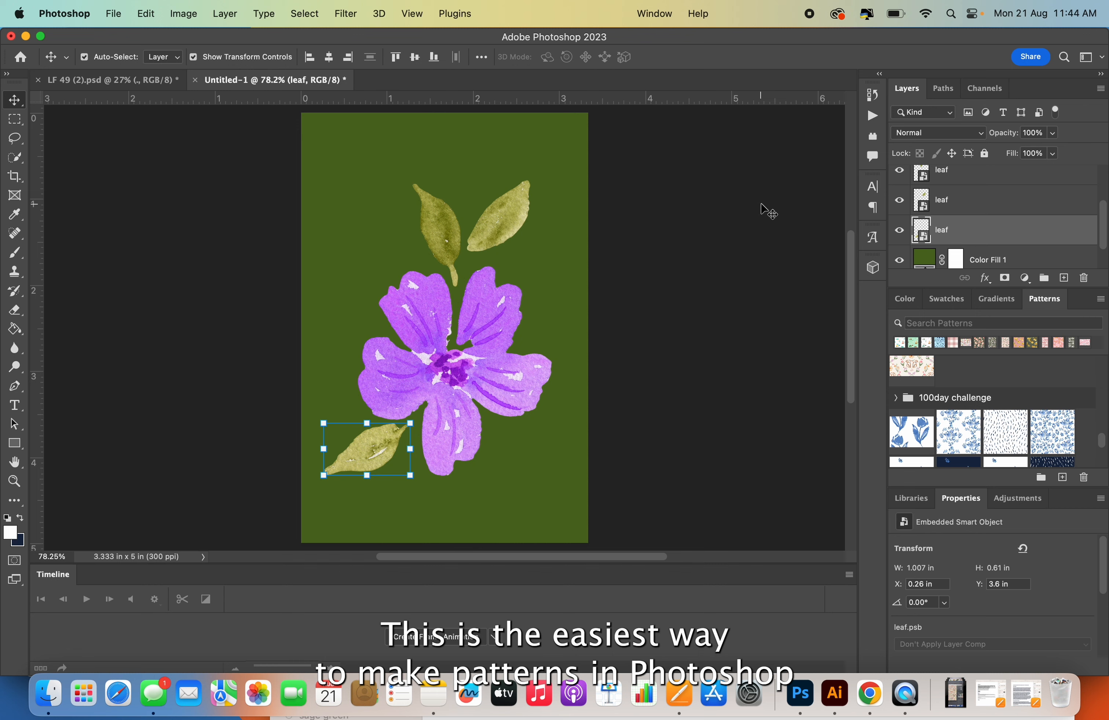
Step: Turn on Pattern Preview and inspect how the flower motif repeats across the canvas
click(412, 14)
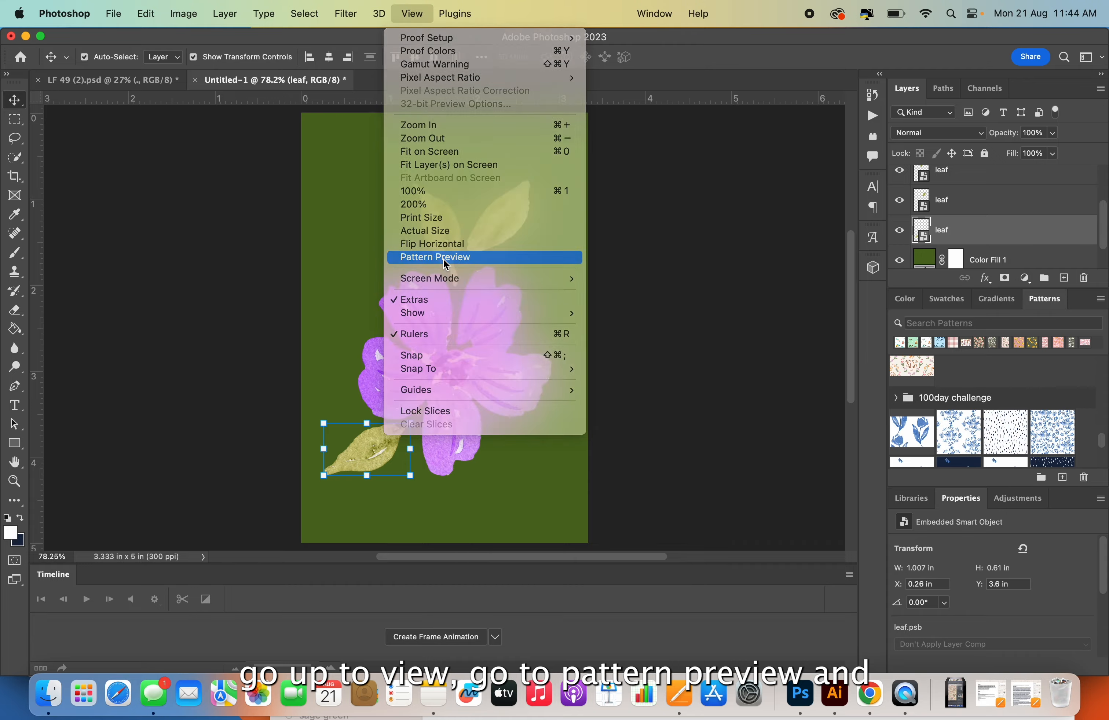
click(446, 265)
scroll(446, 265, down, 10)
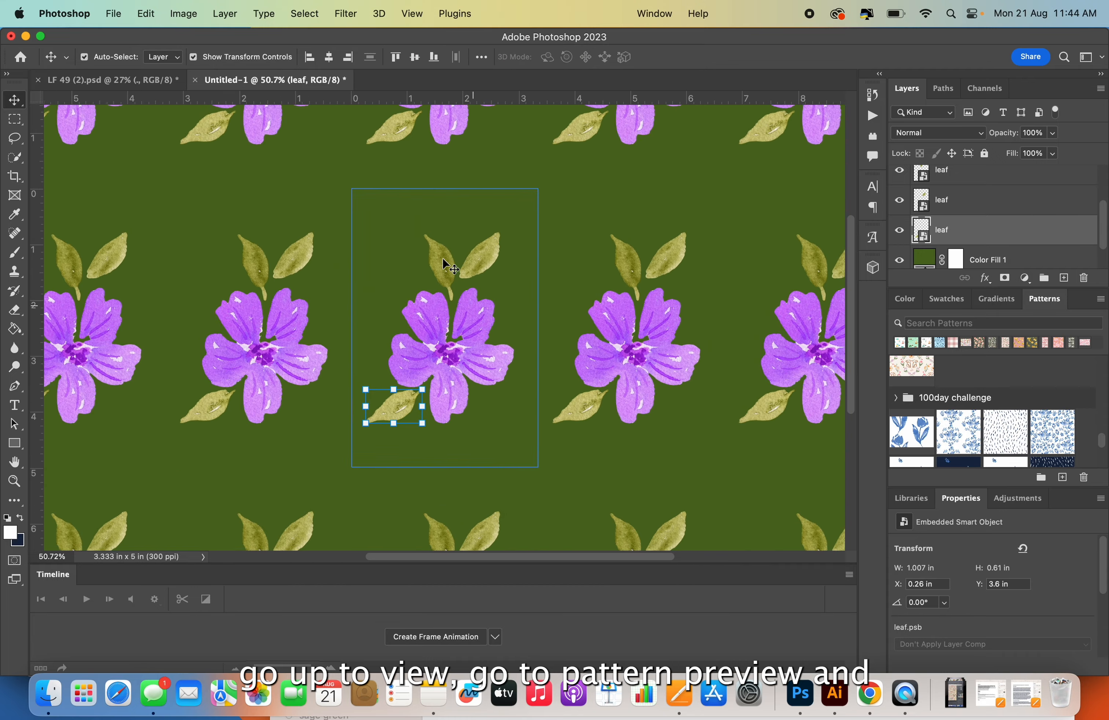
scroll(446, 265, down, 5)
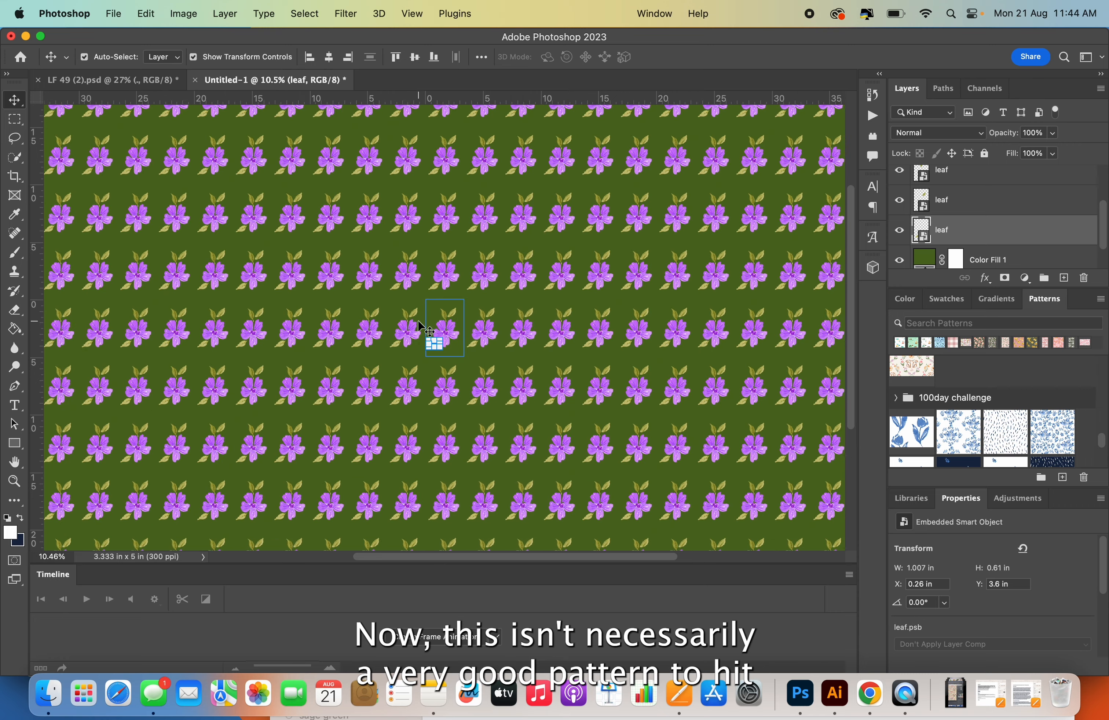
scroll(420, 326, up, 3)
scroll(419, 326, up, 3)
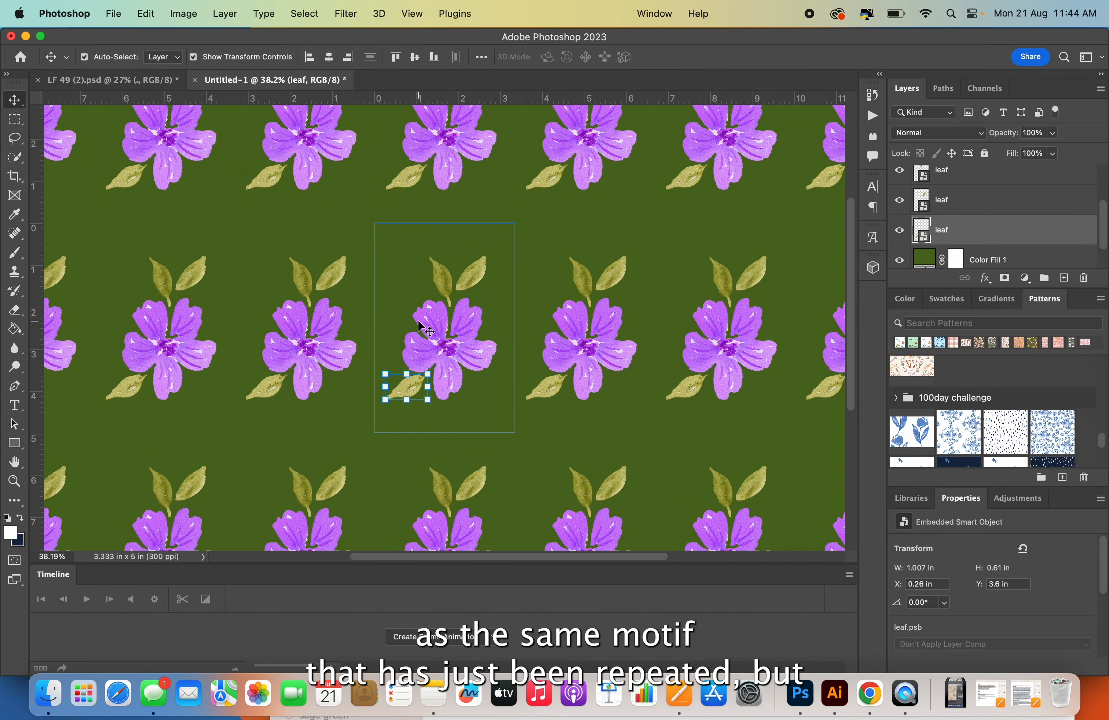
Step: Duplicate the large flower and three leaf layers together, placing the copy diagonally above the original on the tile's corner
click(510, 285)
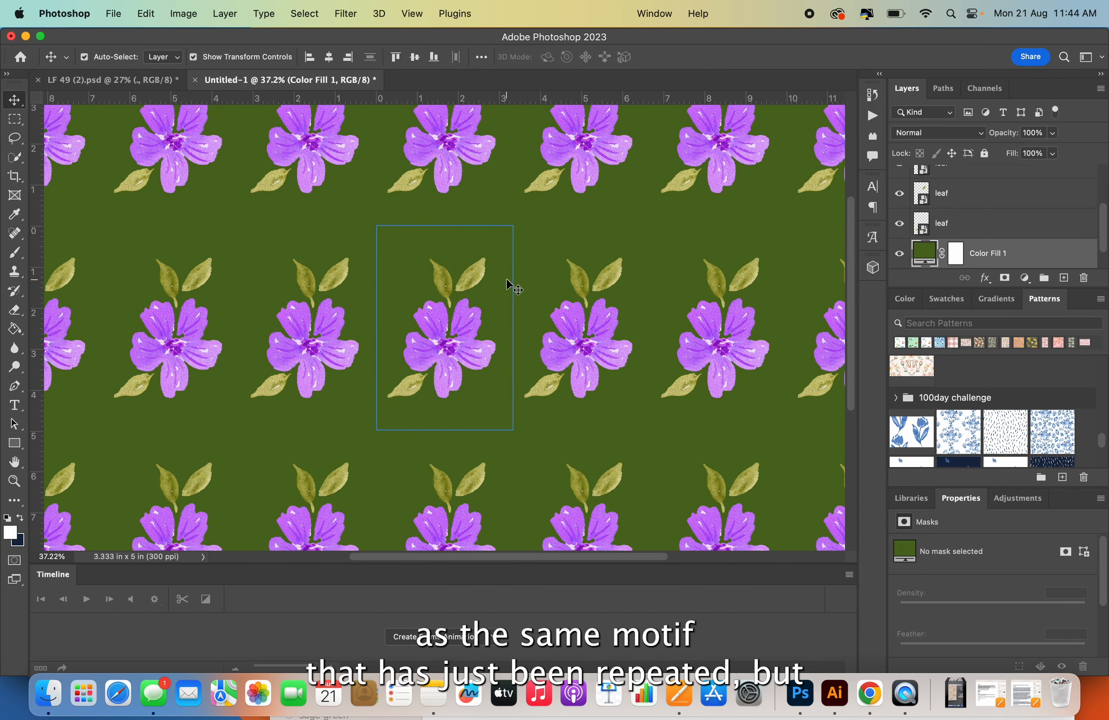
click(503, 254)
drag(504, 255, 410, 416)
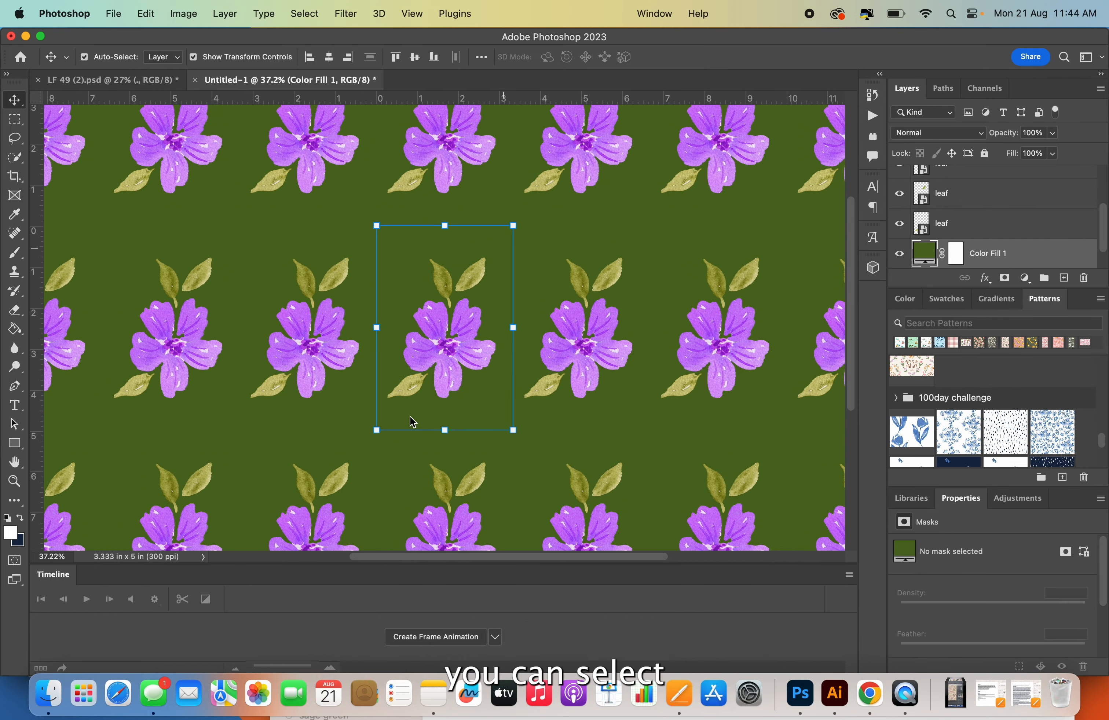
click(970, 223)
scroll(969, 226, up, 2)
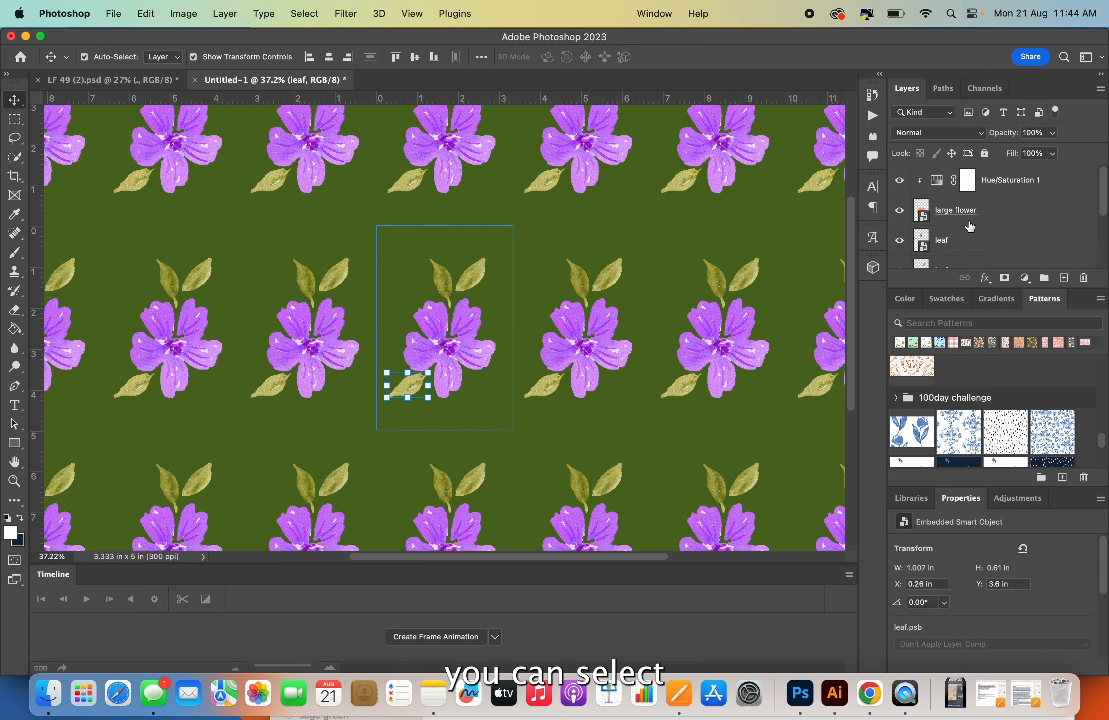
shift+click(981, 214)
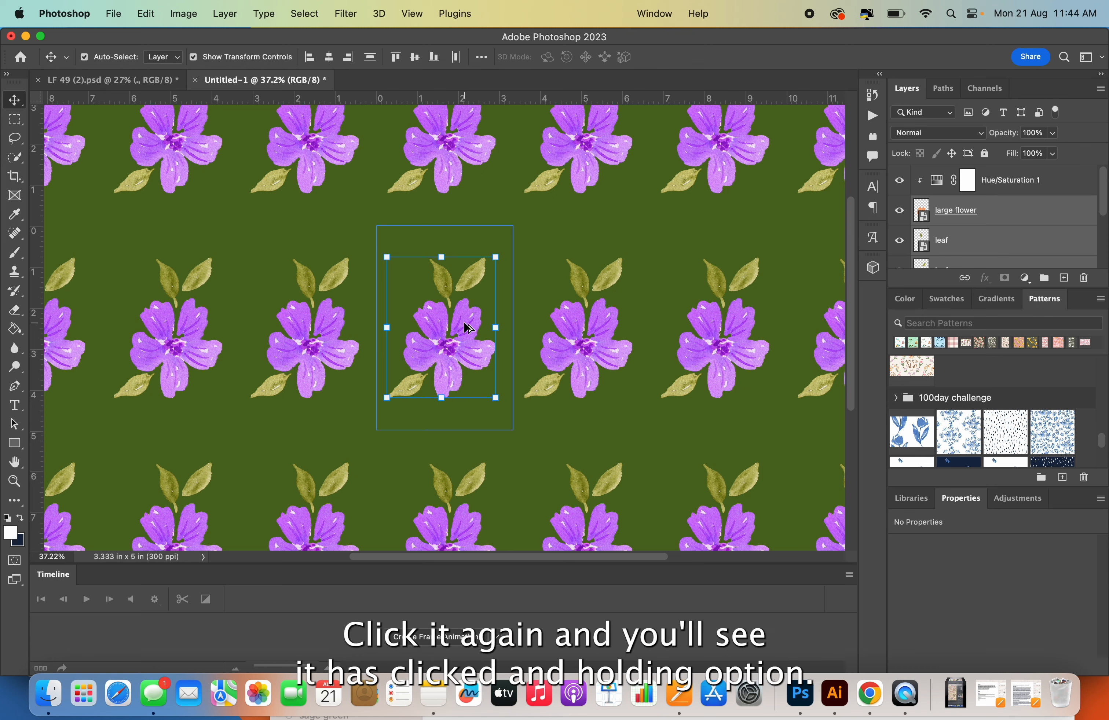
drag(465, 318, 537, 241)
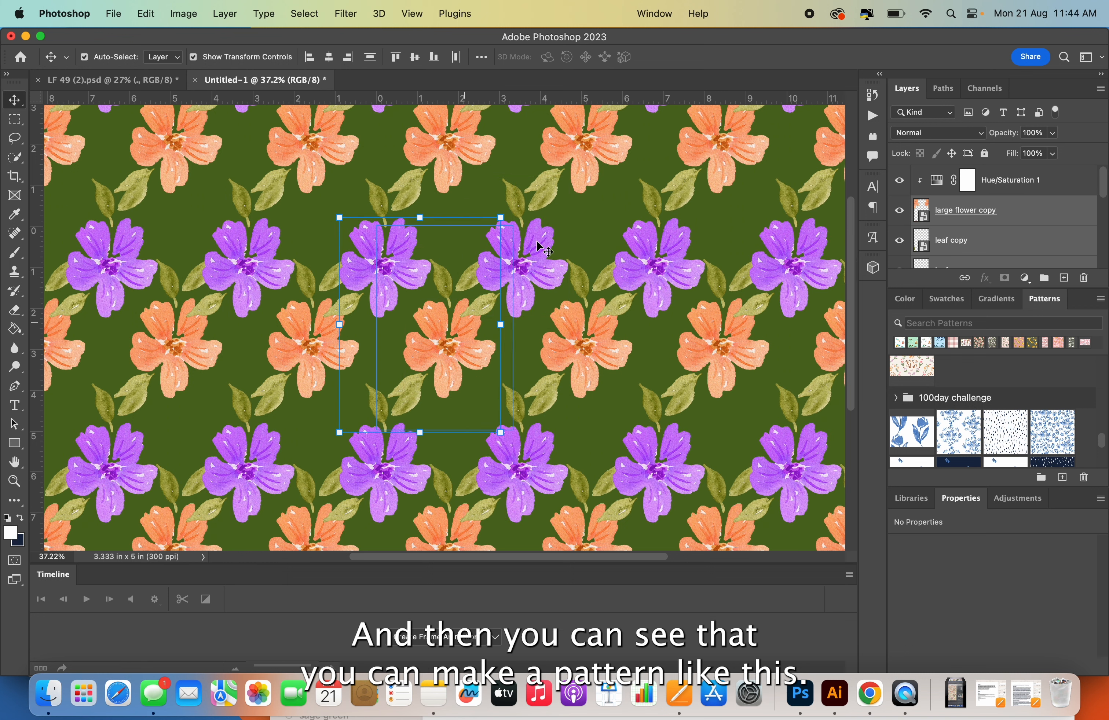
Step: Review the repeat at a smaller scale and undo the duplication of the flower and leaves
scroll(447, 261, down, 3)
scroll(446, 261, down, 5)
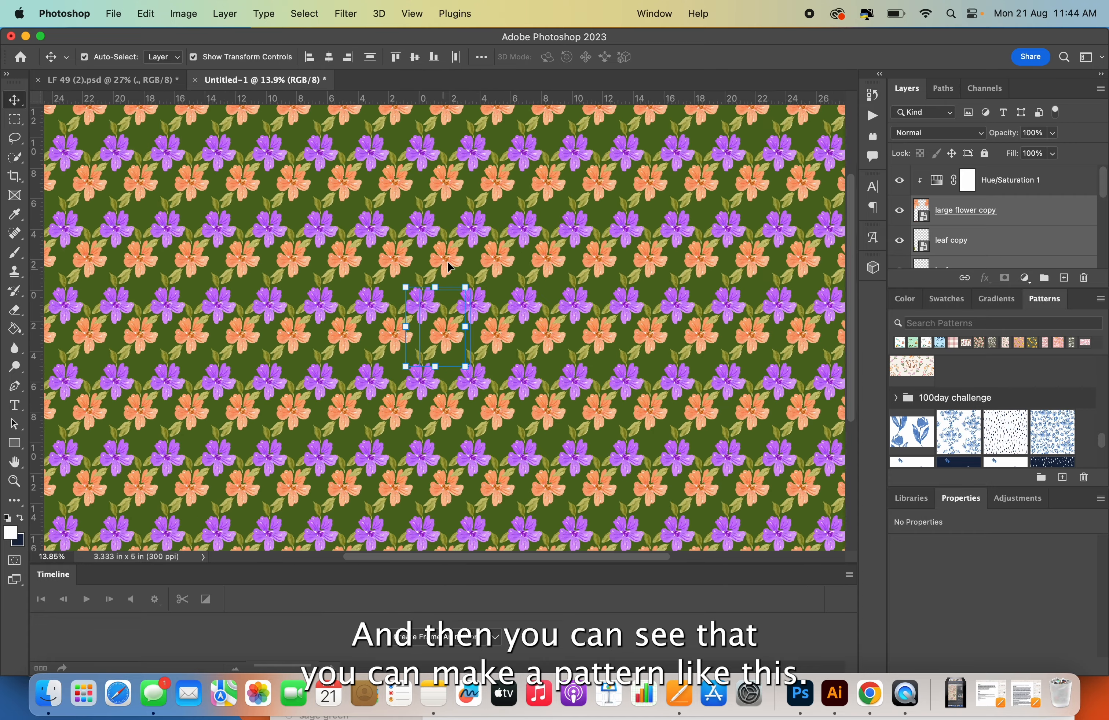
scroll(447, 261, up, 5)
scroll(447, 262, up, 4)
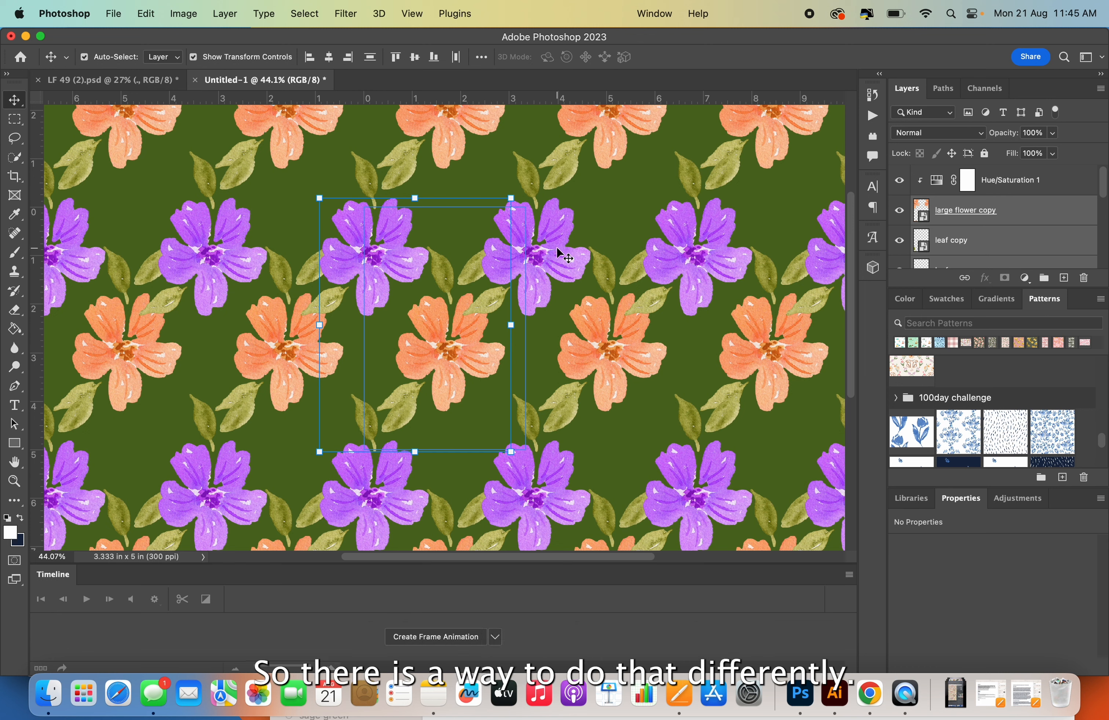
key(super+z)
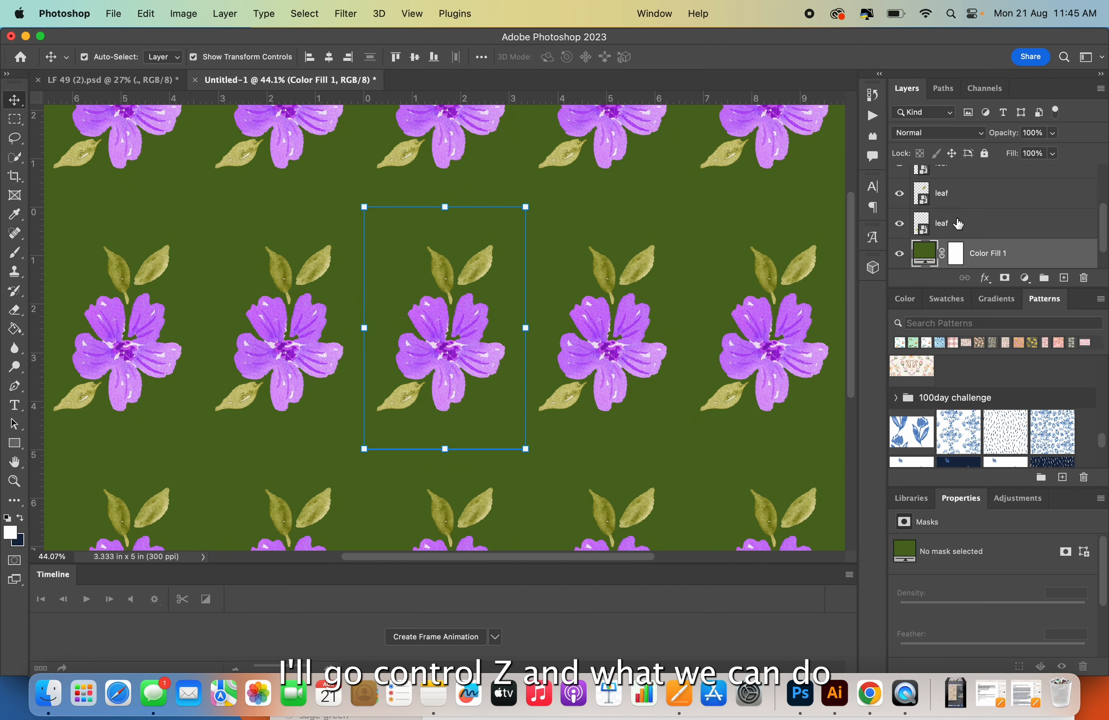
scroll(957, 224, up, 2)
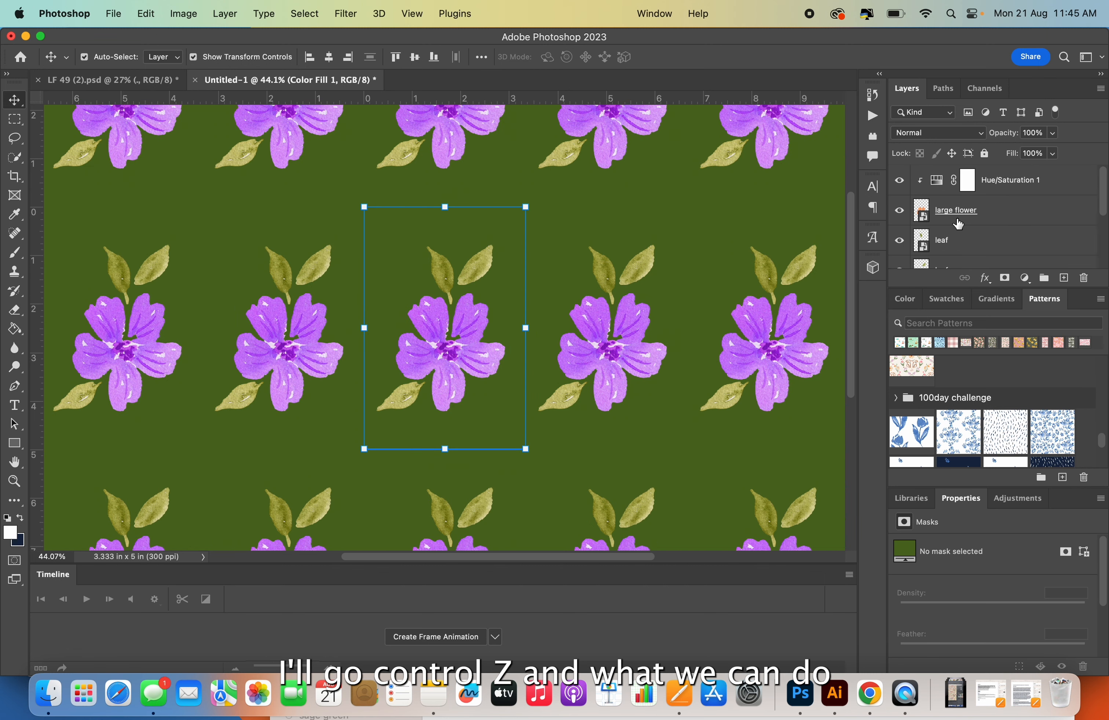
right_click(1000, 190)
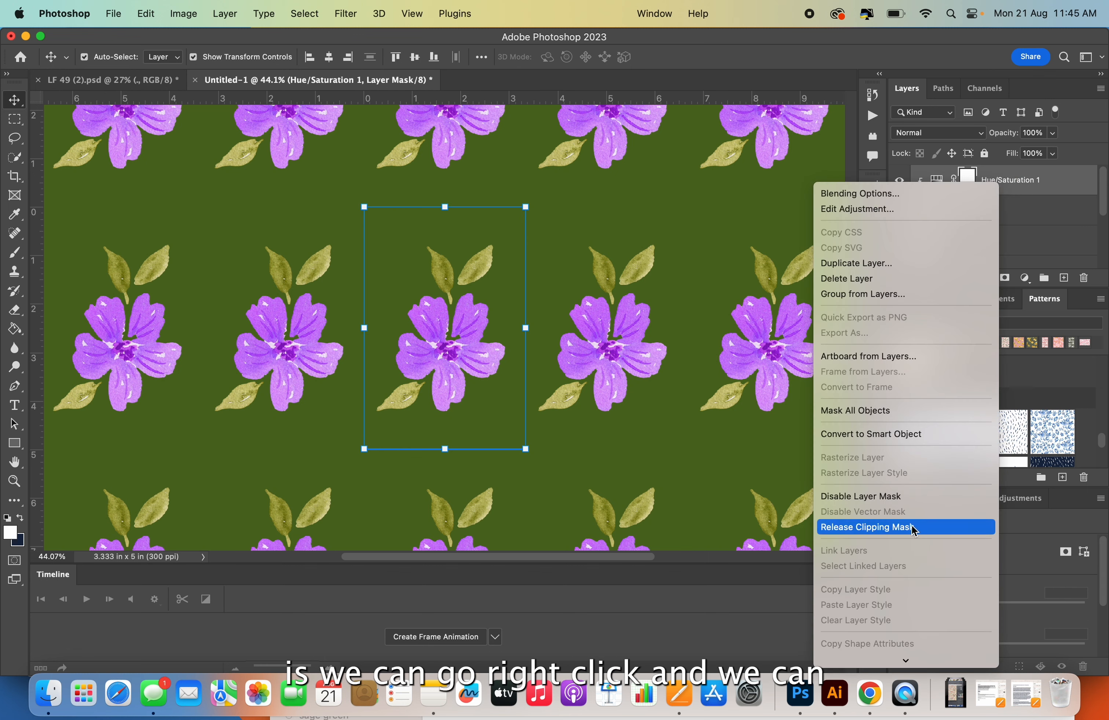
scroll(914, 528, down, 5)
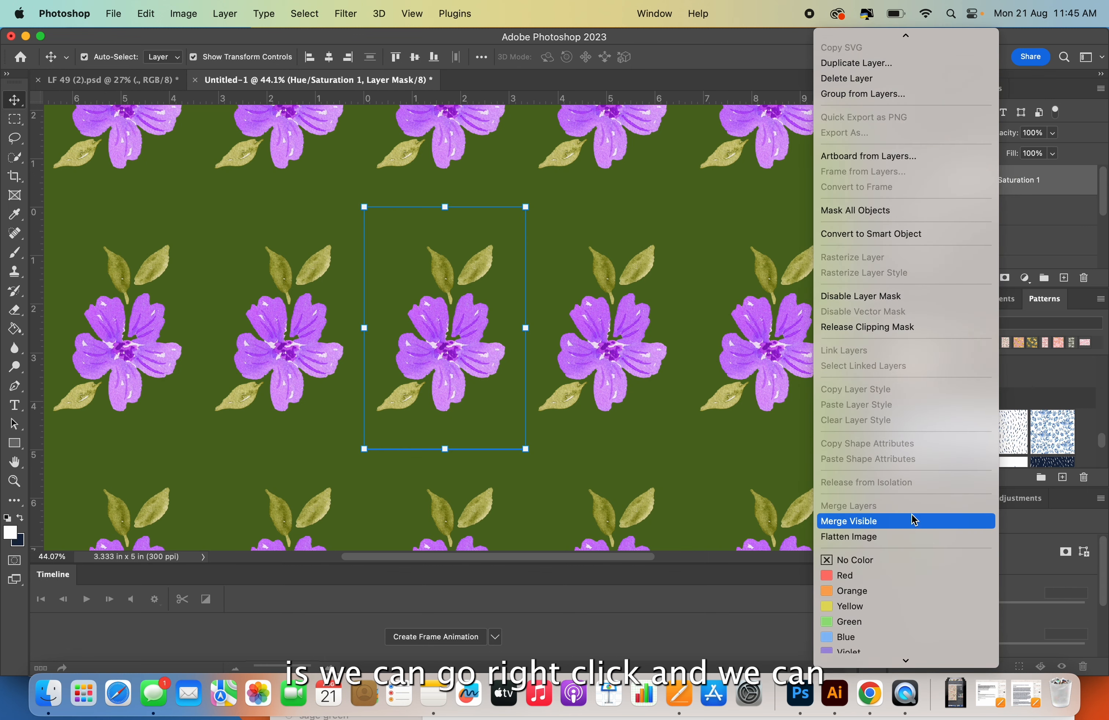
scroll(914, 519, down, 2)
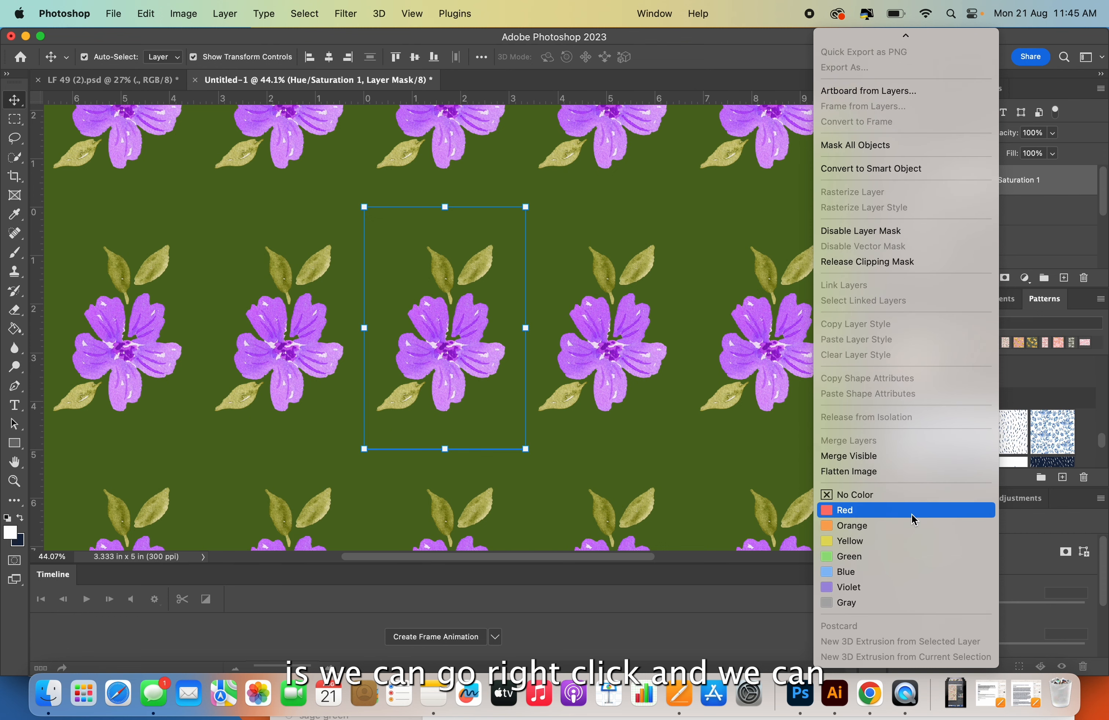
scroll(914, 519, up, 1)
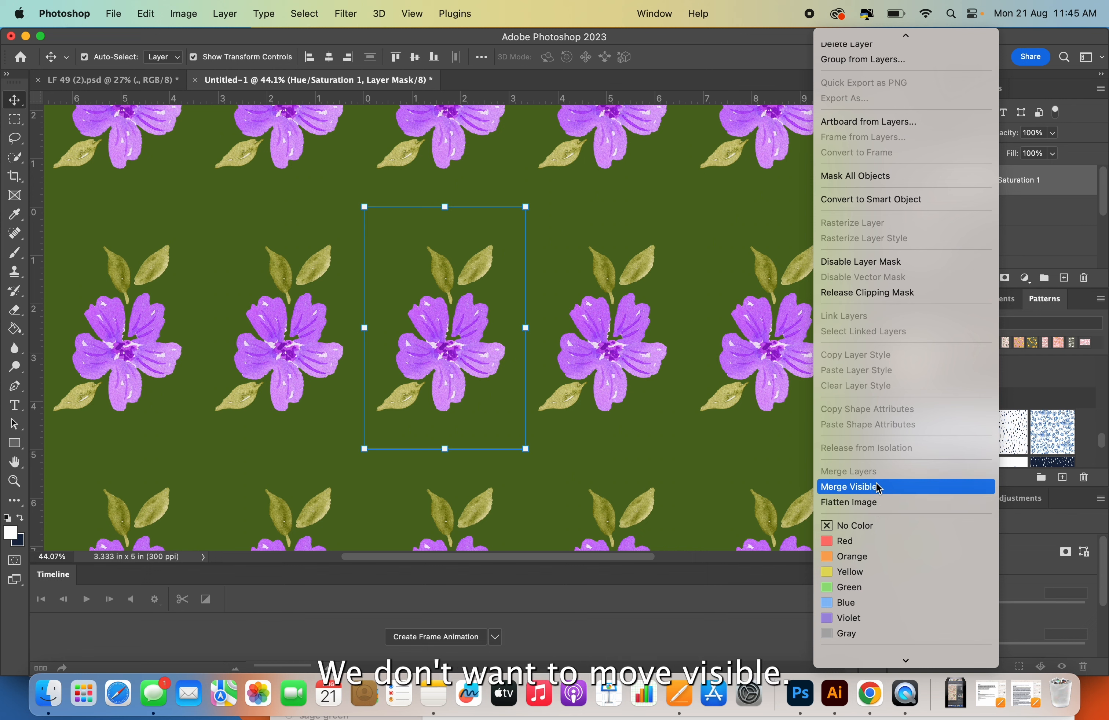
click(1061, 237)
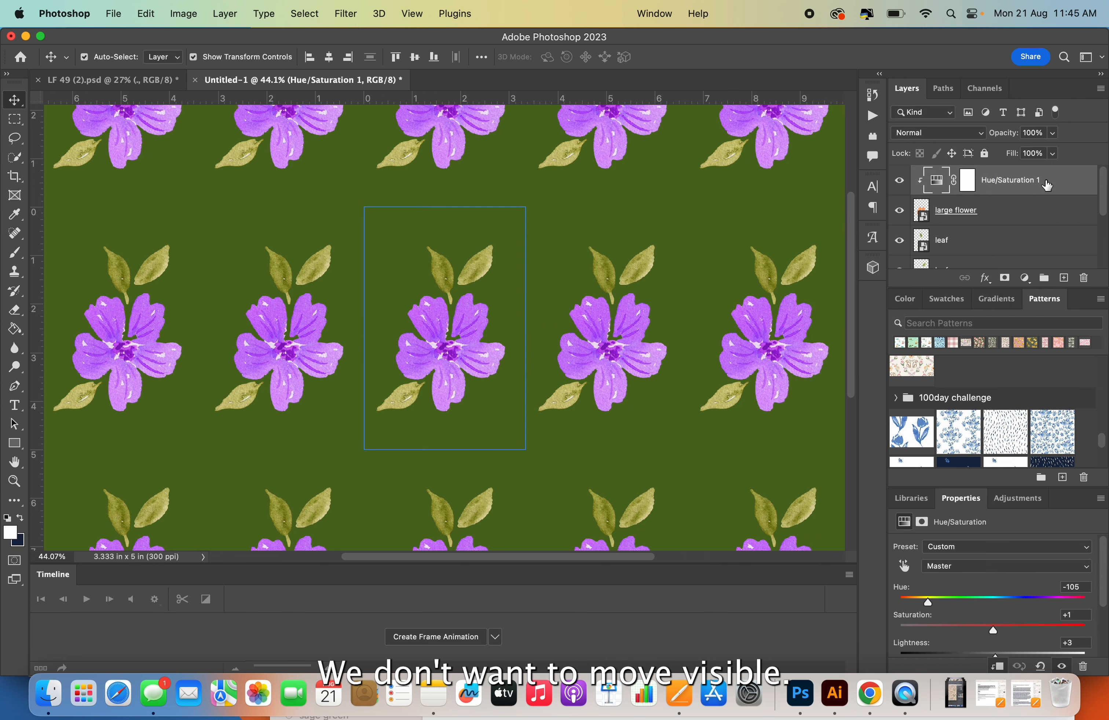
Step: Merge the Hue/Saturation 1 adjustment with the large flower layer into a single layer
click(1047, 185)
shift+click(982, 225)
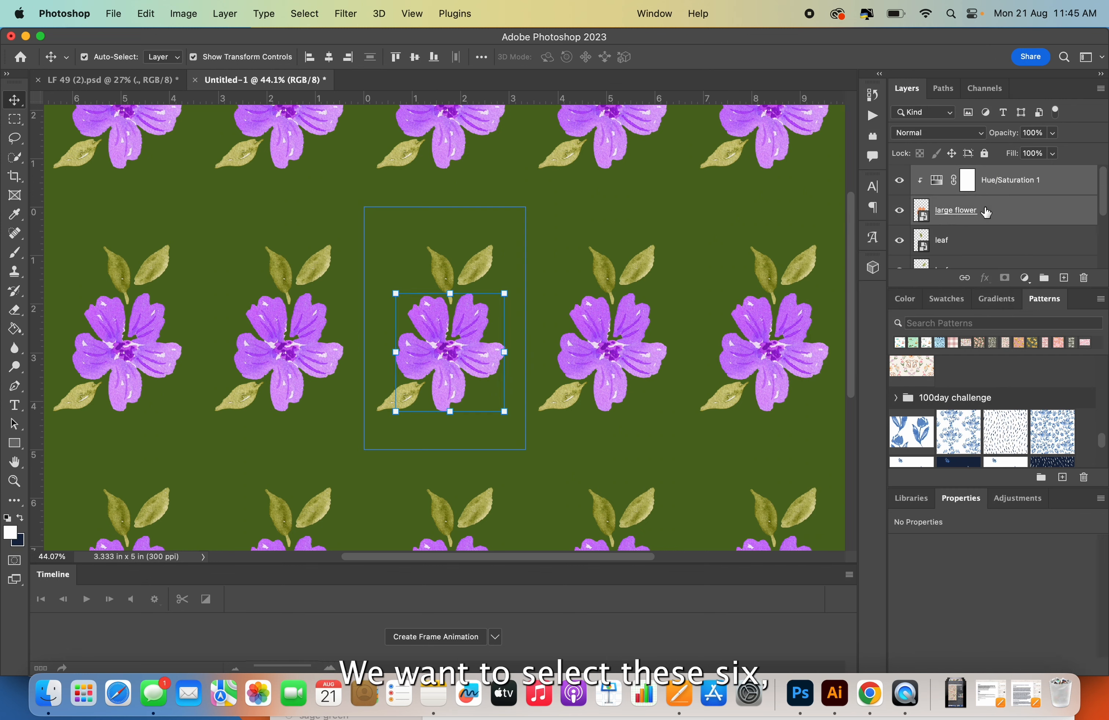
right_click(1000, 183)
scroll(928, 449, down, 5)
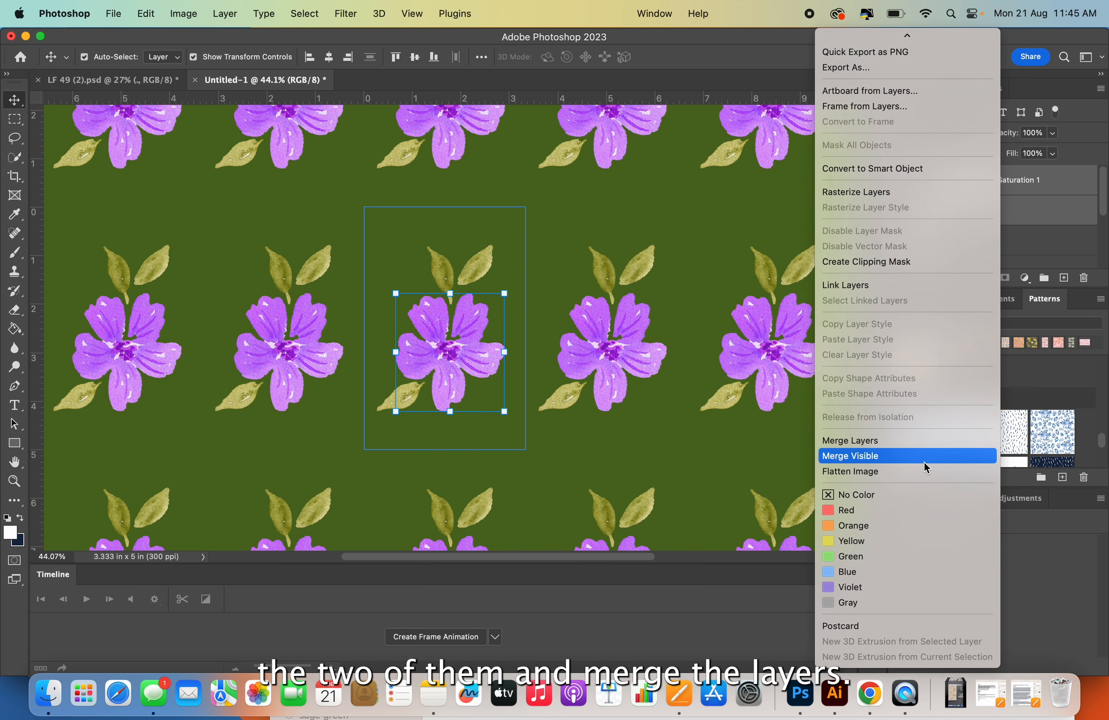
click(902, 447)
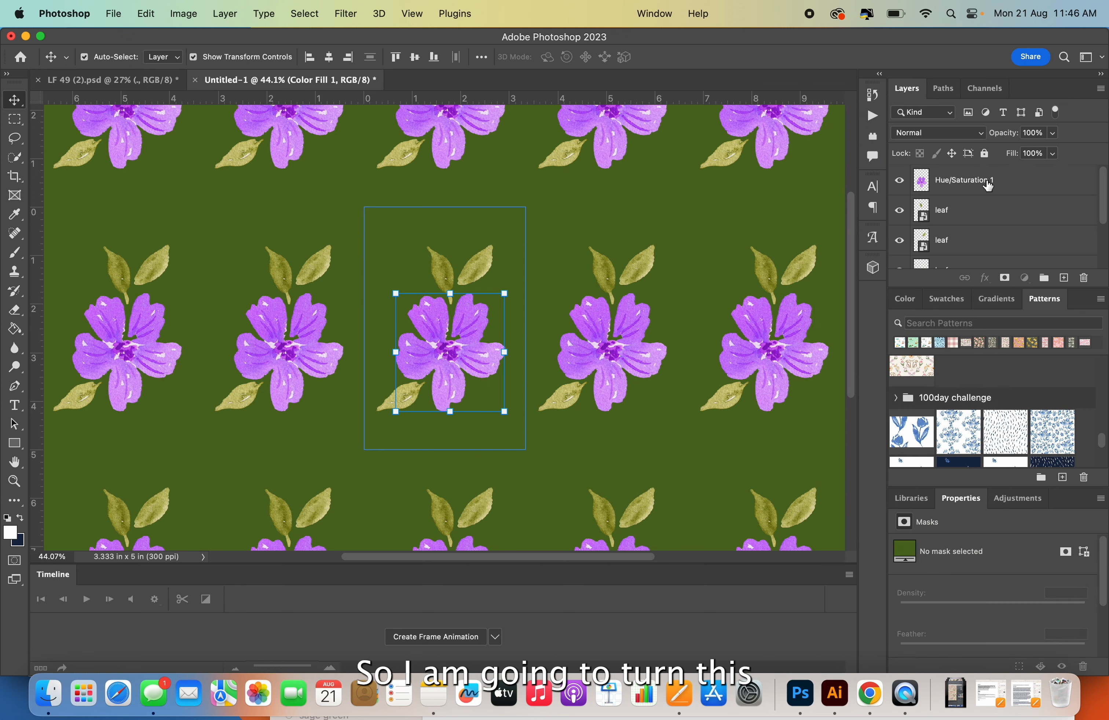
Step: Convert the merged purple flower layer to a smart object
click(985, 183)
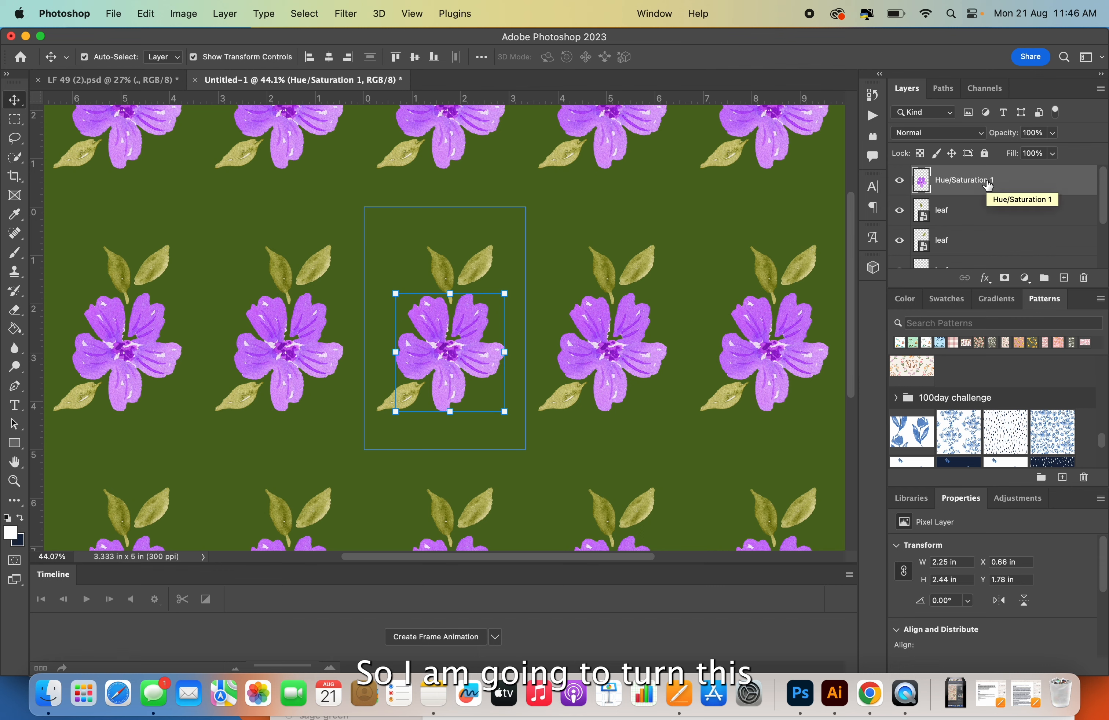
right_click(988, 186)
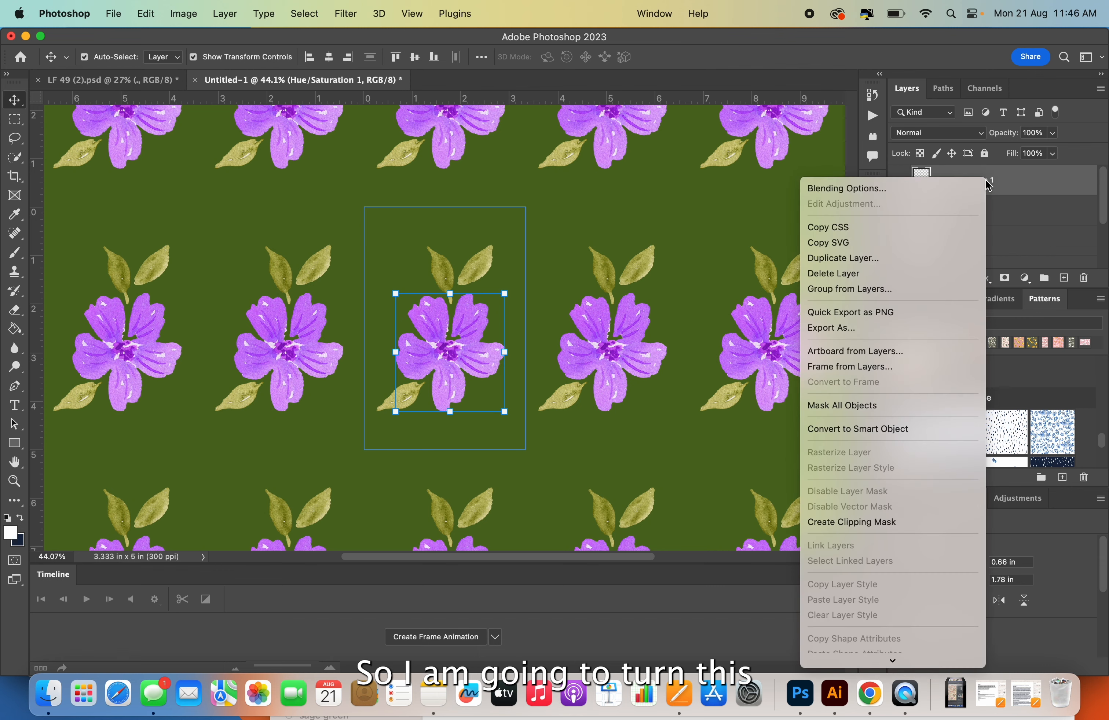
click(885, 430)
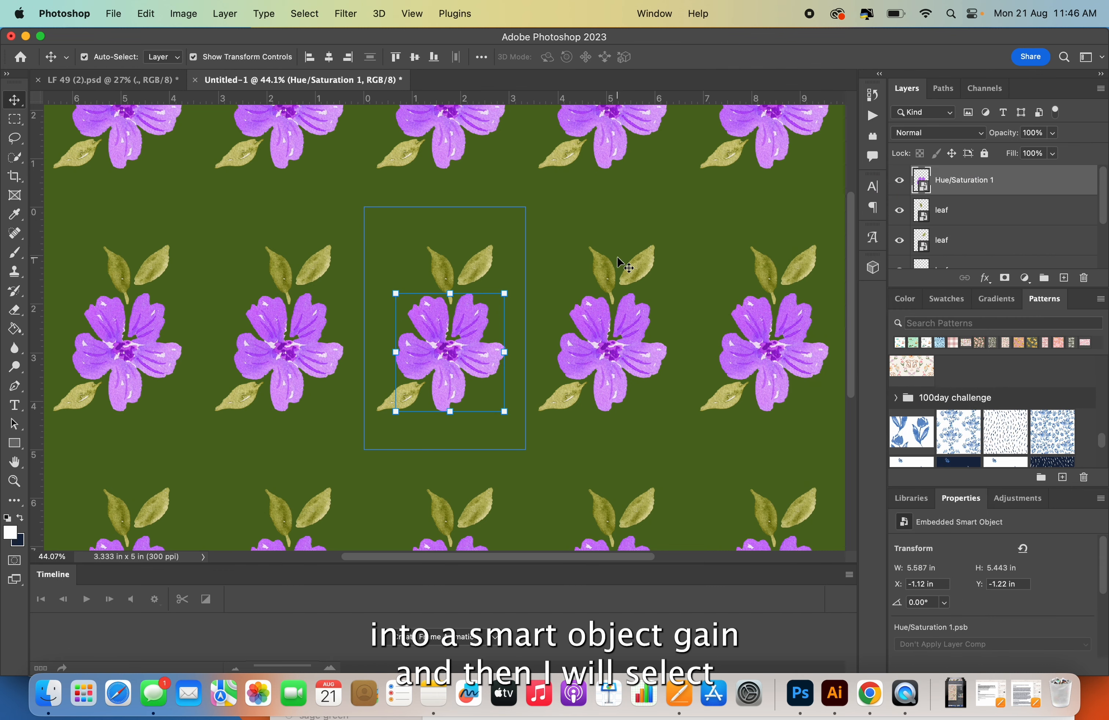
Step: Duplicate the purple flower smart object with its three leaves, offsetting the copy diagonally up across the tile's corner
shift+click(944, 245)
scroll(943, 244, down, 2)
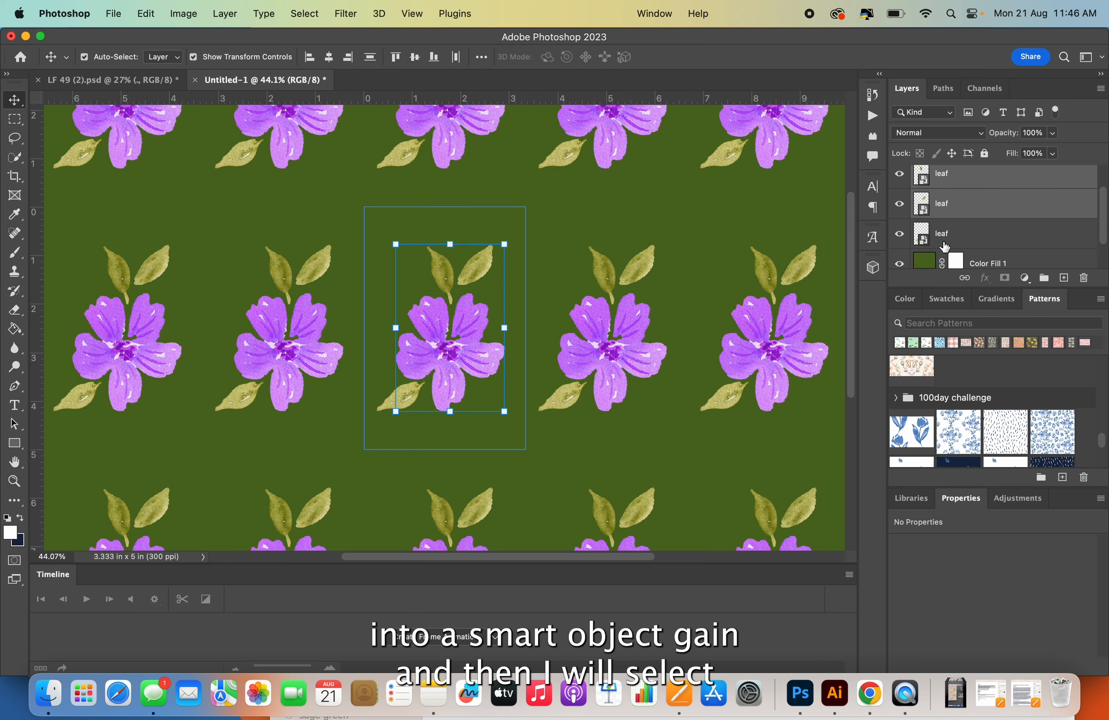
shift+click(943, 233)
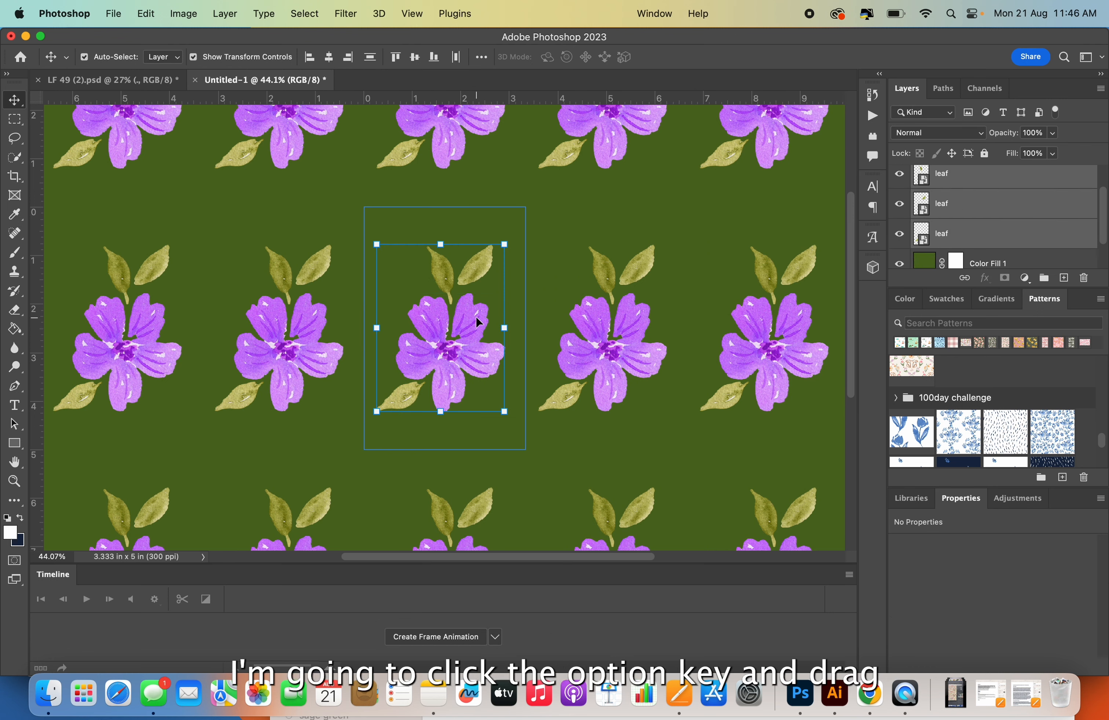
drag(480, 323, 561, 224)
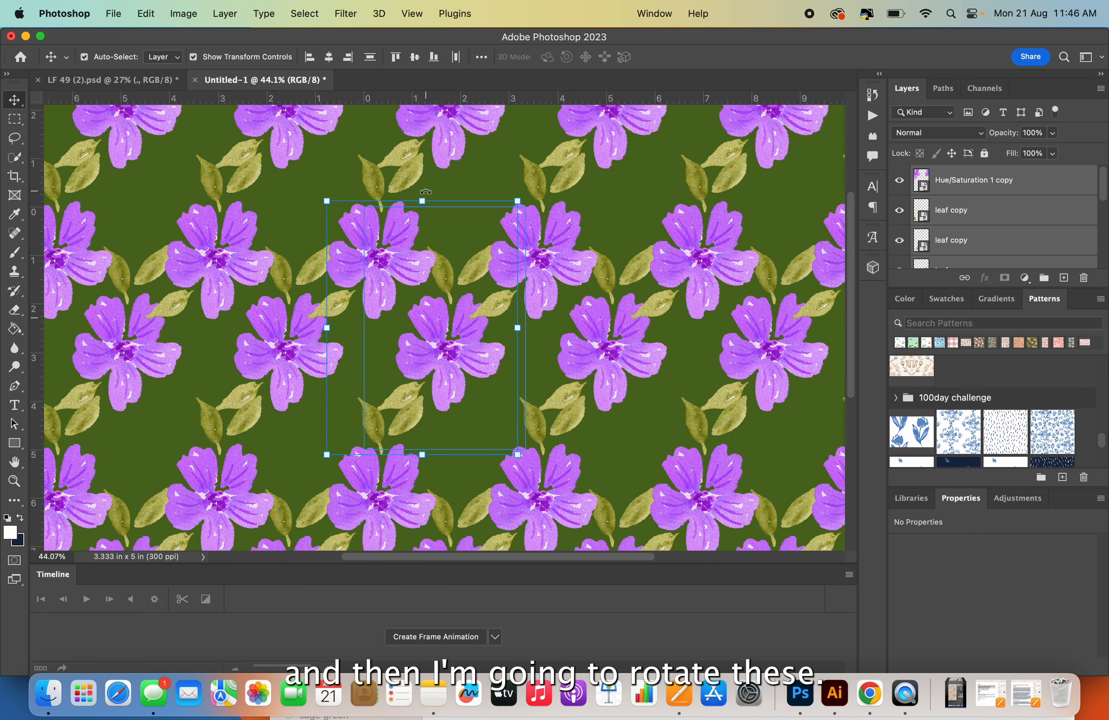
Step: Try to rotate the duplicated flower and leaves as a group
key(super+t)
mouse_move(424, 186)
mouse_down()
mouse_move(463, 190)
mouse_move(420, 189)
mouse_up()
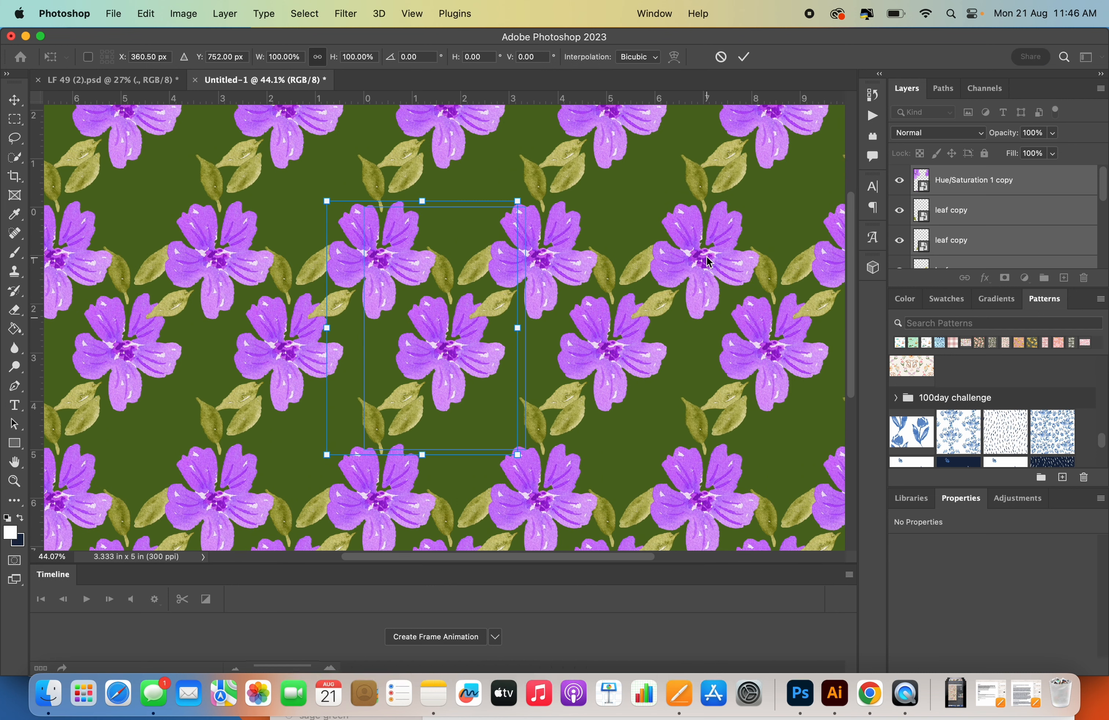
key(Return)
Step: Move the duplicated flower slightly up at the tile's top corner
click(482, 184)
scroll(418, 239, down, 4)
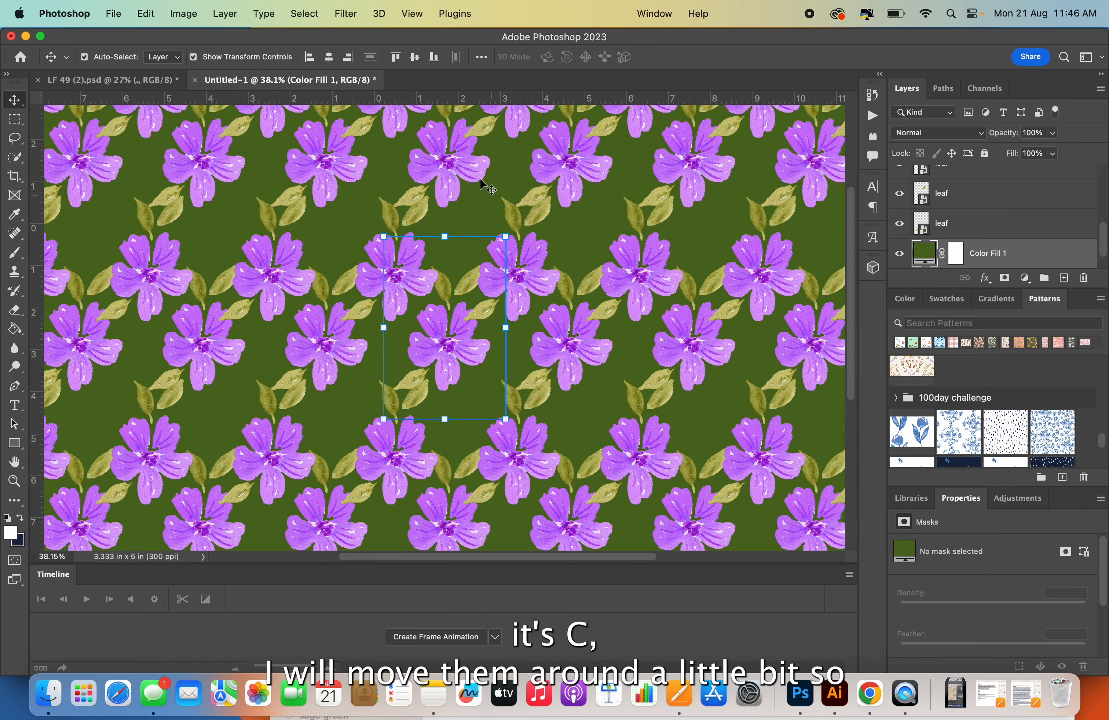
scroll(414, 233, up, 6)
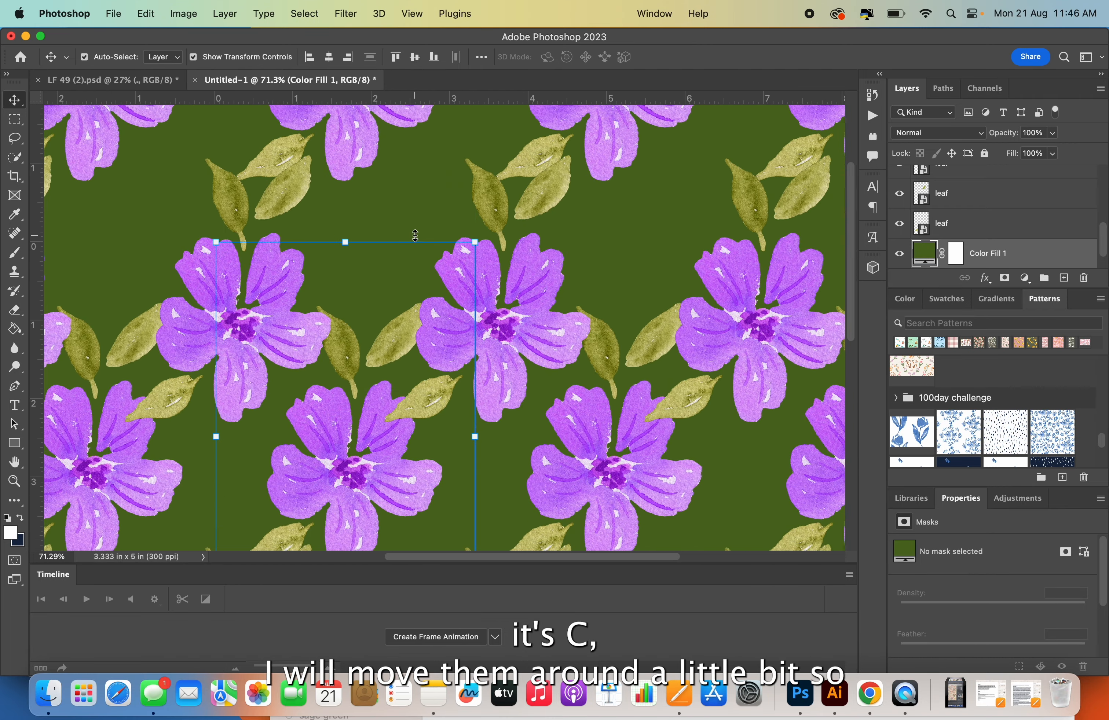
scroll(414, 236, down, 1)
drag(523, 278, 521, 247)
click(420, 262)
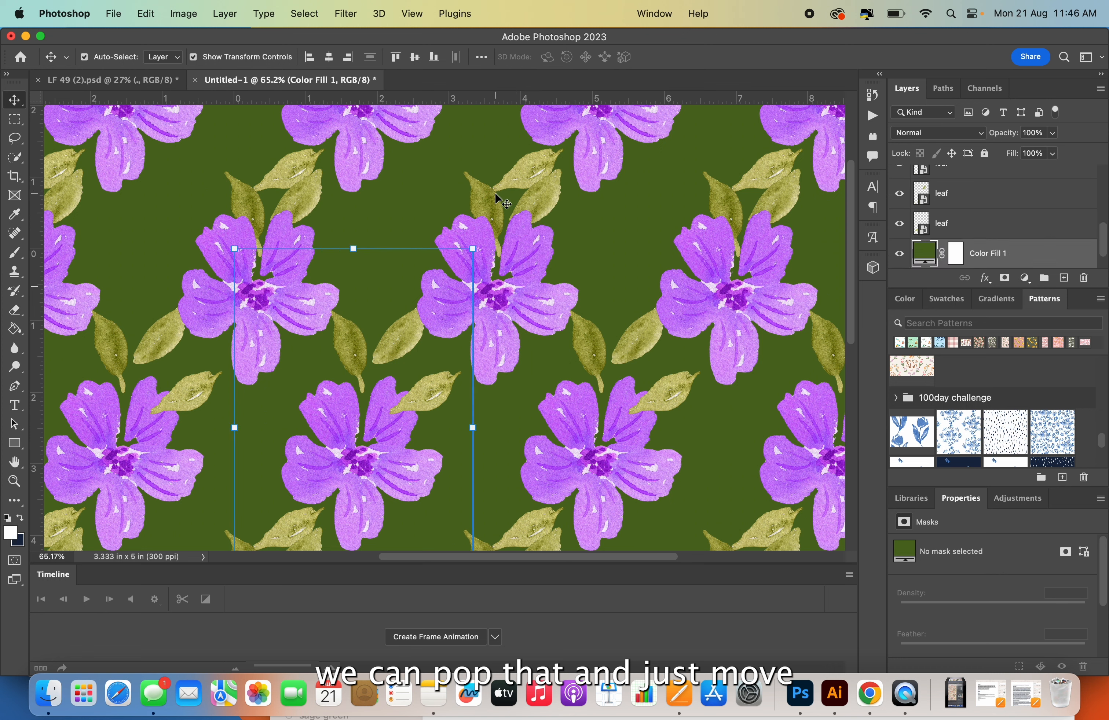
Step: Spread the overlapping leaves apart into the empty gaps around the upper flower
drag(491, 199, 417, 208)
drag(559, 201, 603, 268)
click(518, 403)
drag(404, 340, 389, 291)
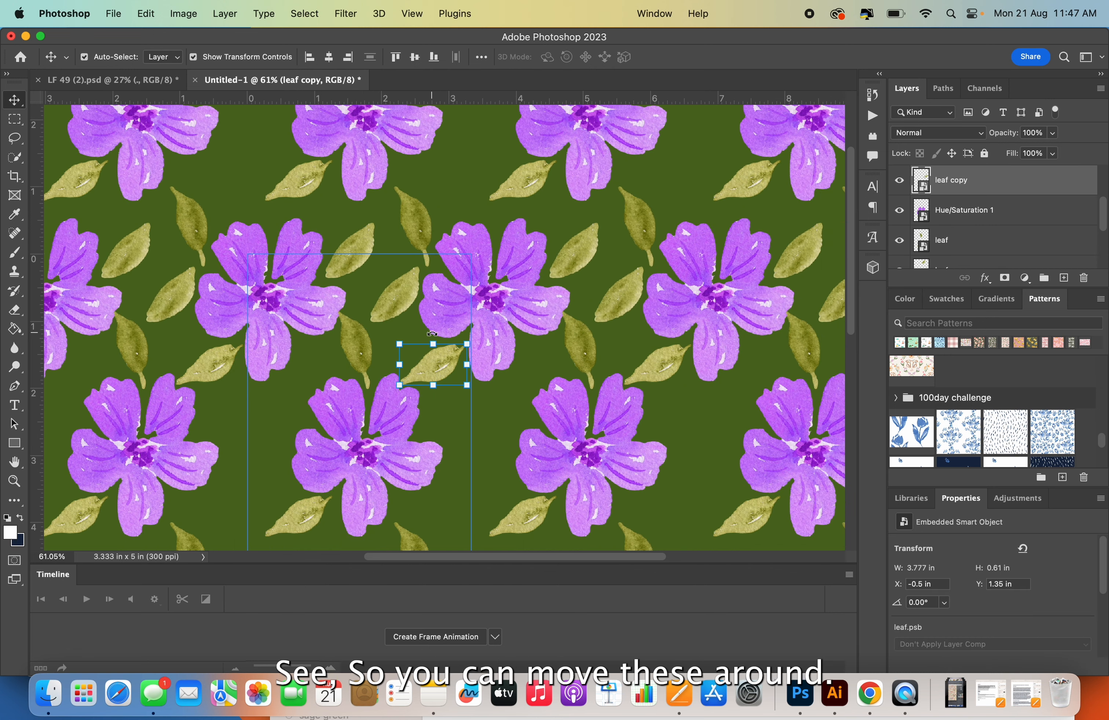
Step: Rotate the copied leaf above the lower flower by -22.02° and lower it and the leaf above it to fill the gaps
drag(431, 329, 417, 329)
key(Return)
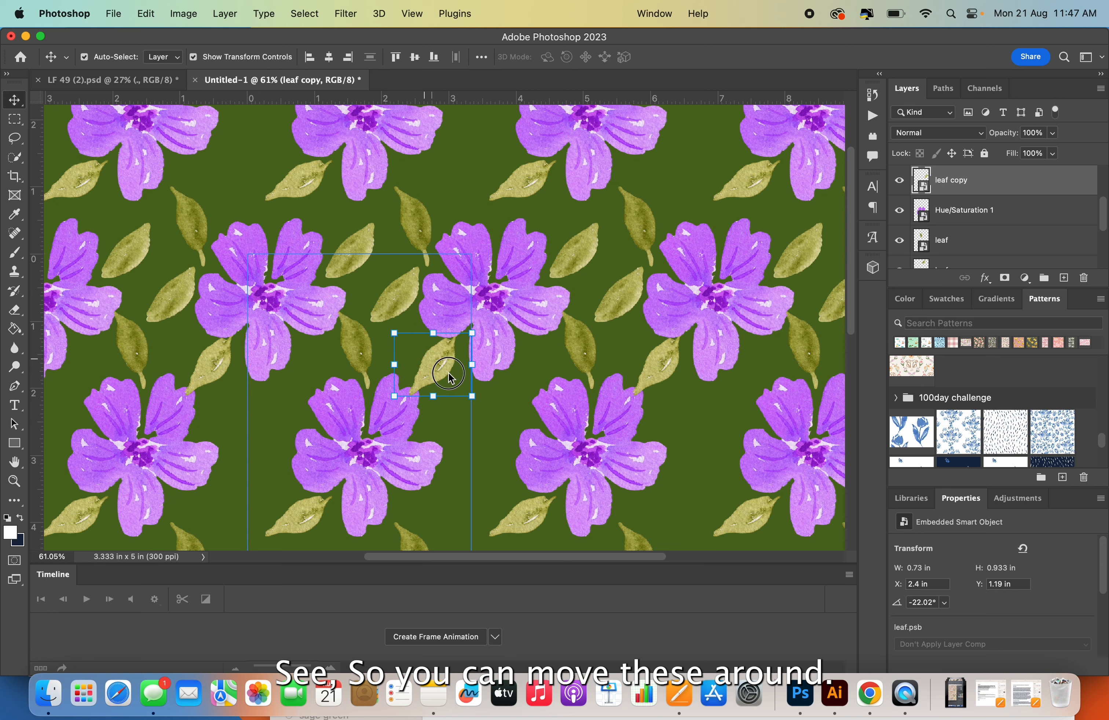
drag(446, 370, 452, 404)
click(423, 367)
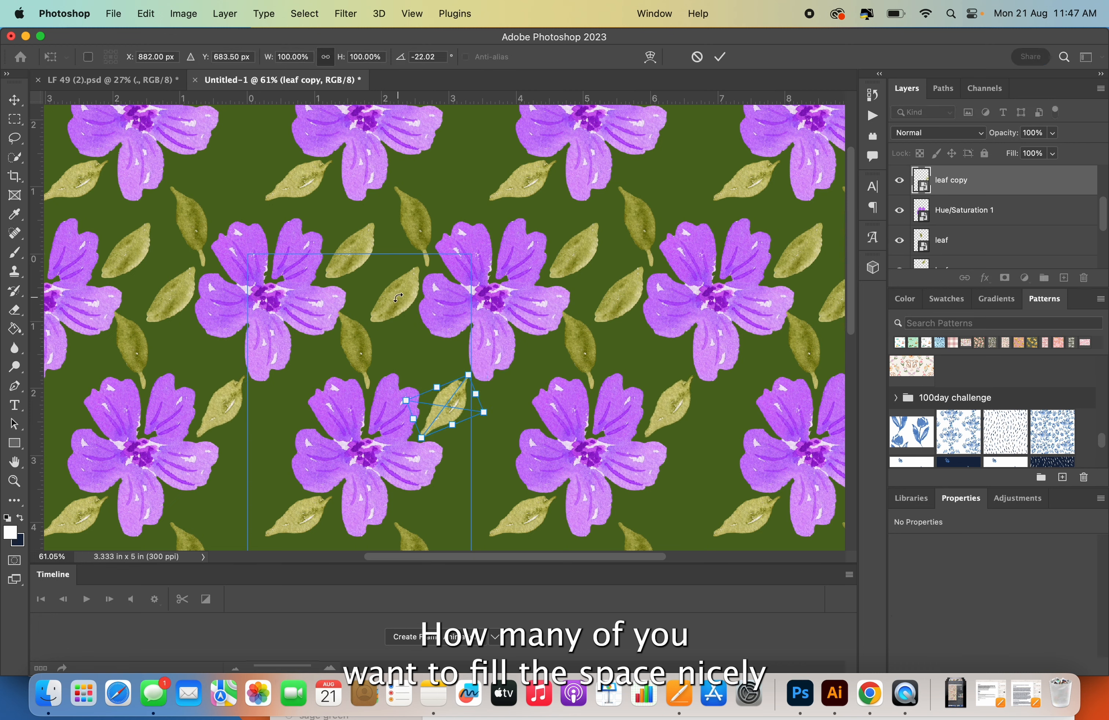
key(Return)
drag(391, 298, 403, 352)
Step: Examine the whole repeat at a smaller scale and the tile outline of the background fill
scroll(392, 337, down, 6)
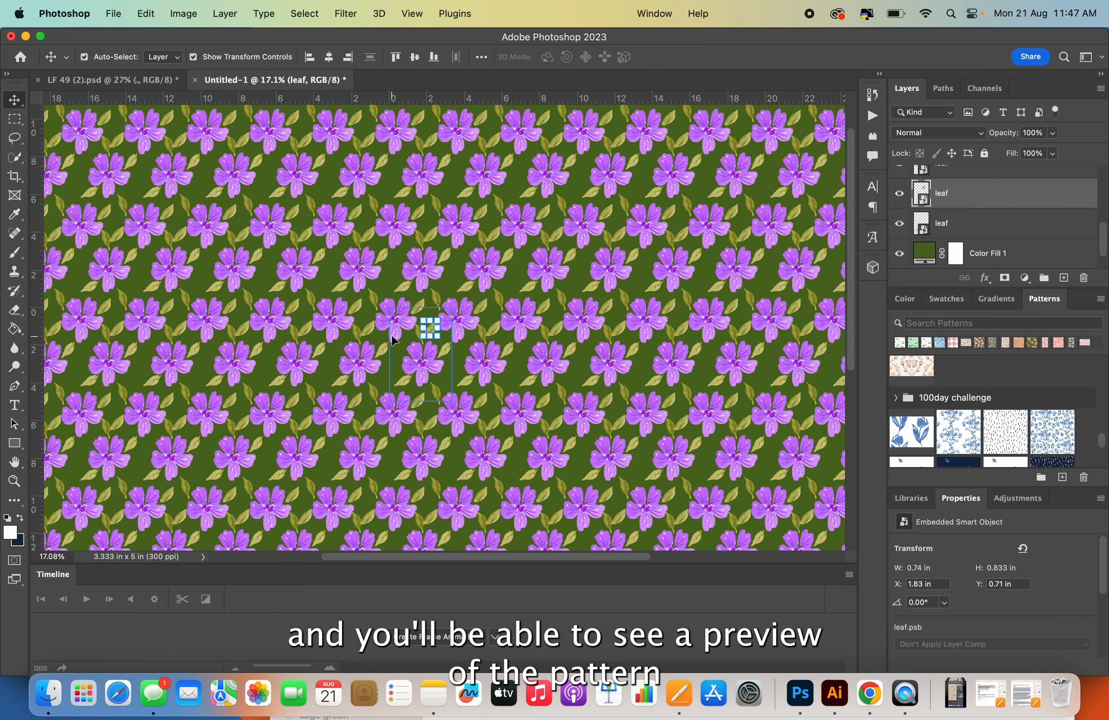
scroll(430, 324, up, 2)
scroll(435, 324, down, 3)
scroll(451, 312, up, 4)
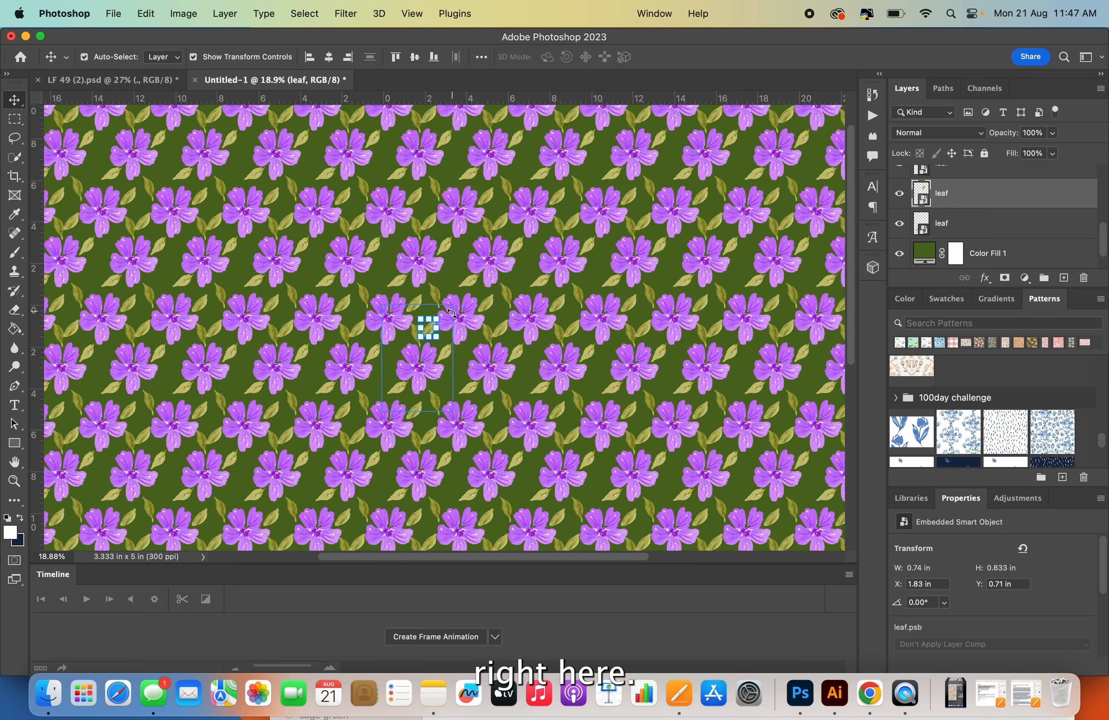
scroll(444, 313, up, 3)
scroll(428, 322, down, 4)
scroll(433, 312, up, 2)
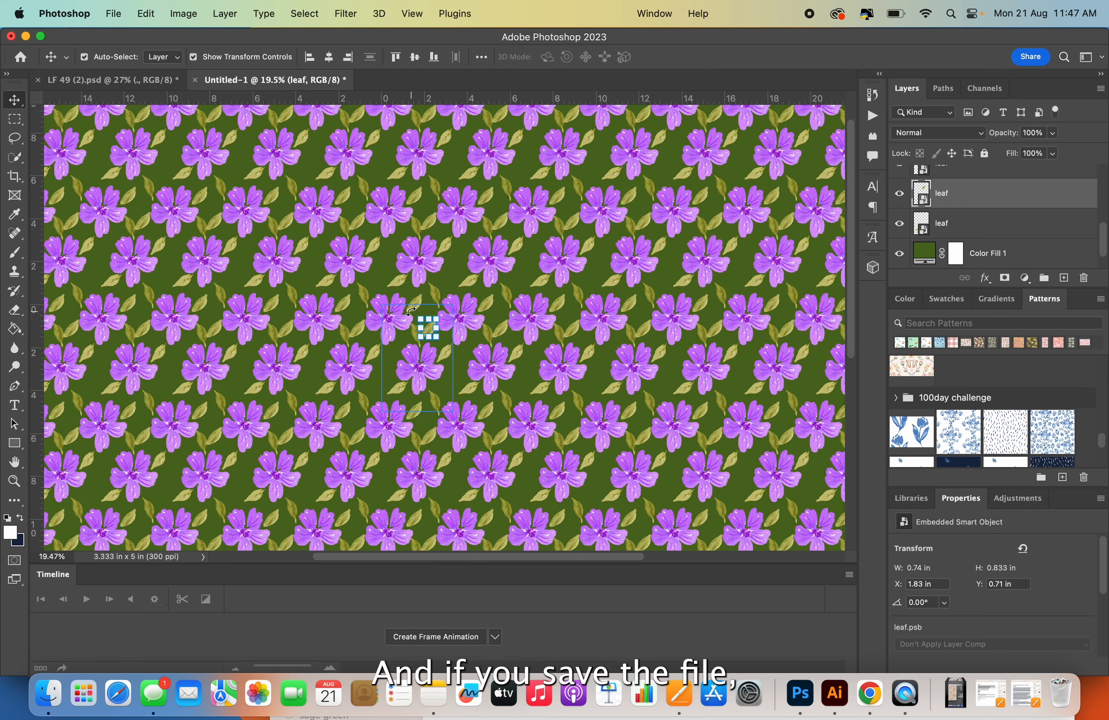
scroll(416, 313, up, 5)
click(452, 291)
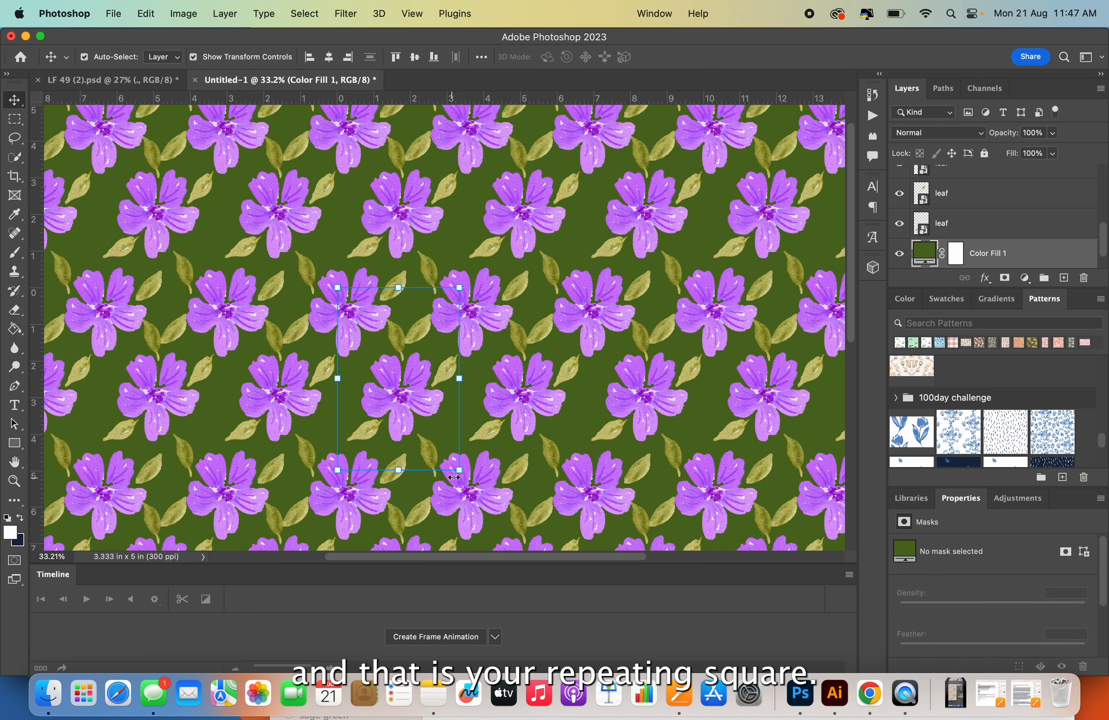
Step: Scale the lower flower to 64.94% and shift it towards the tile's left side
click(410, 385)
key(super+t)
drag(402, 352, 381, 406)
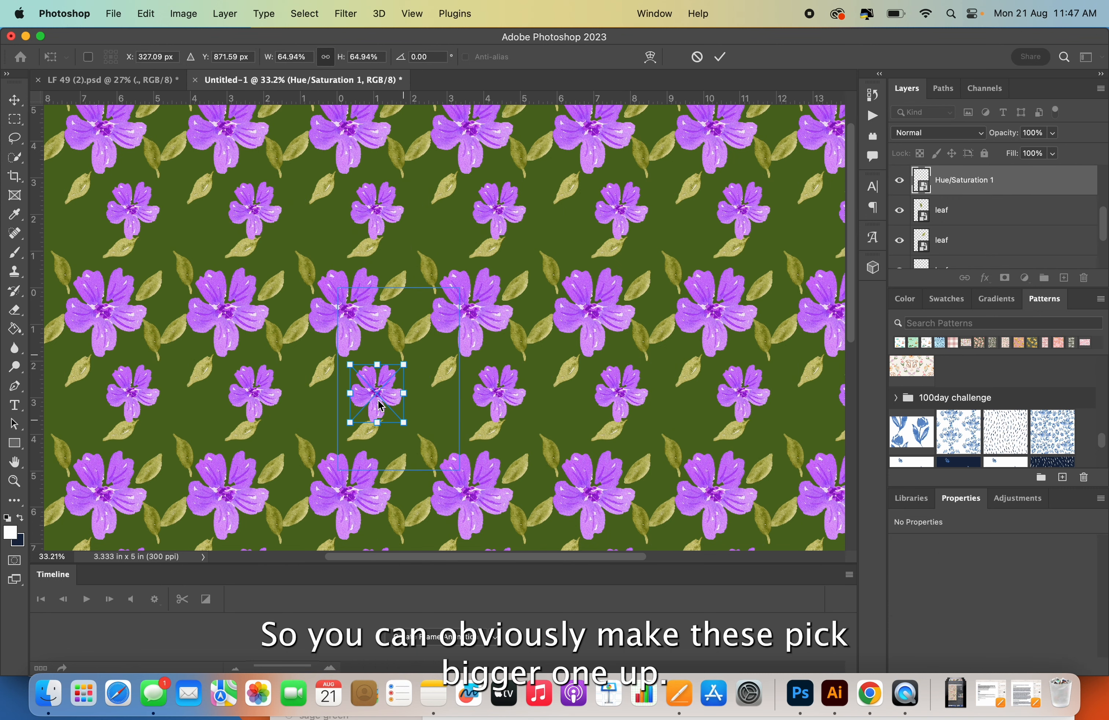
click(437, 416)
Step: Scale the duplicated upper flower to 65.47%
click(481, 290)
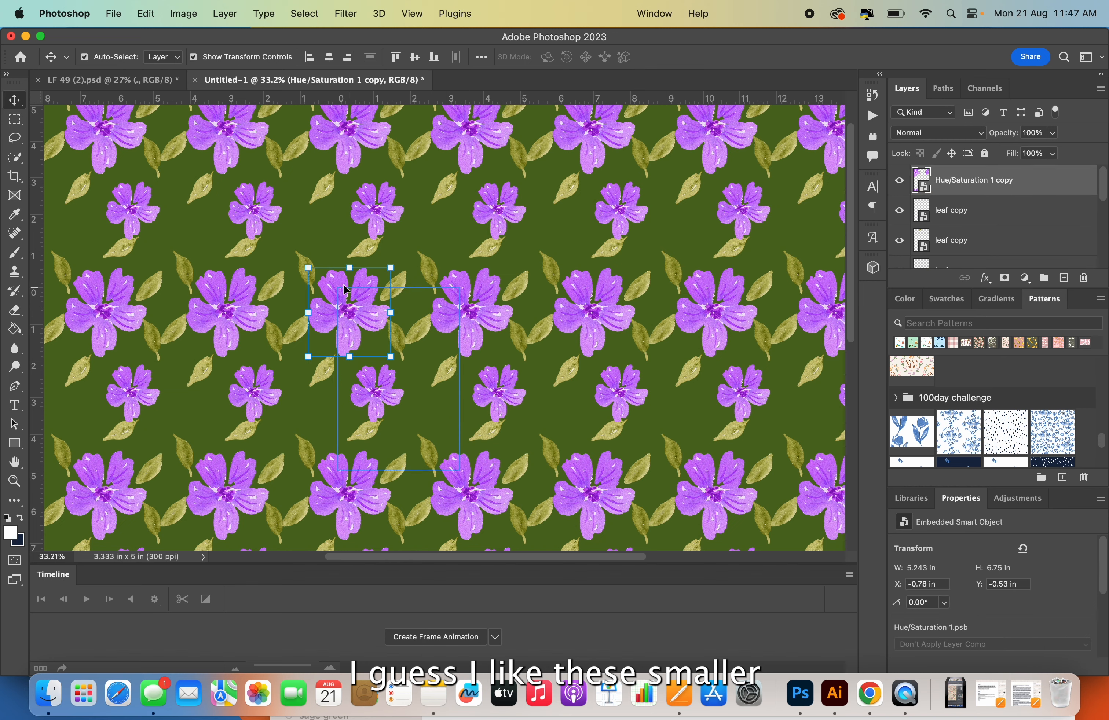
key(super+t)
drag(308, 268, 344, 301)
scroll(389, 293, up, 5)
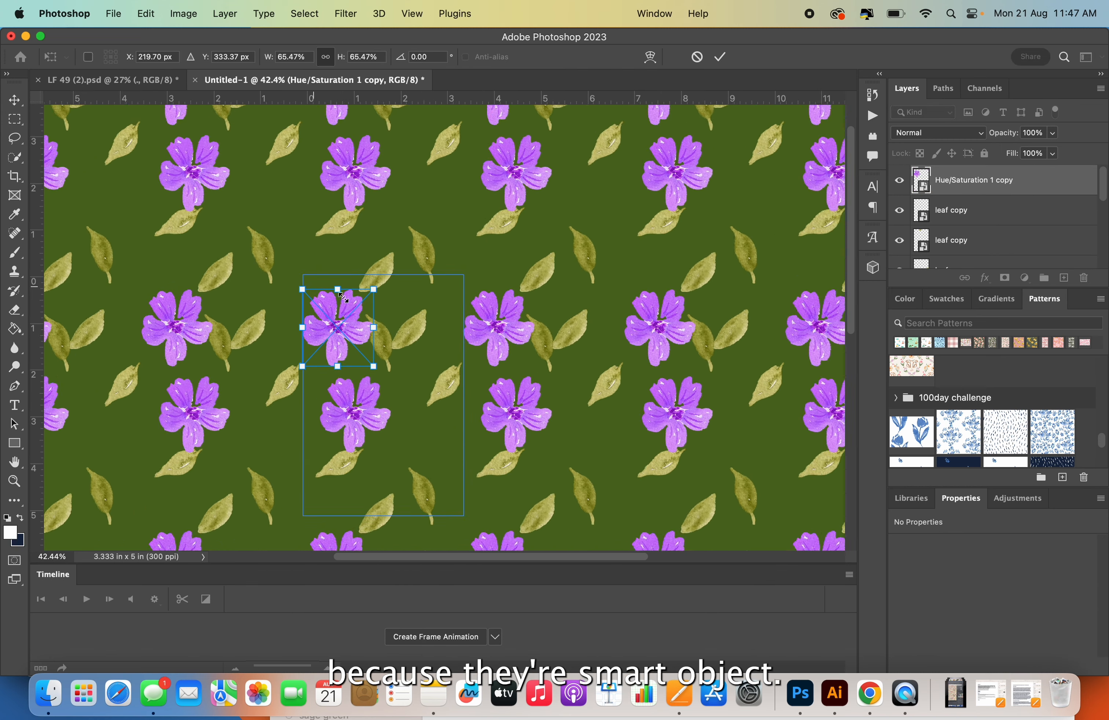
click(396, 291)
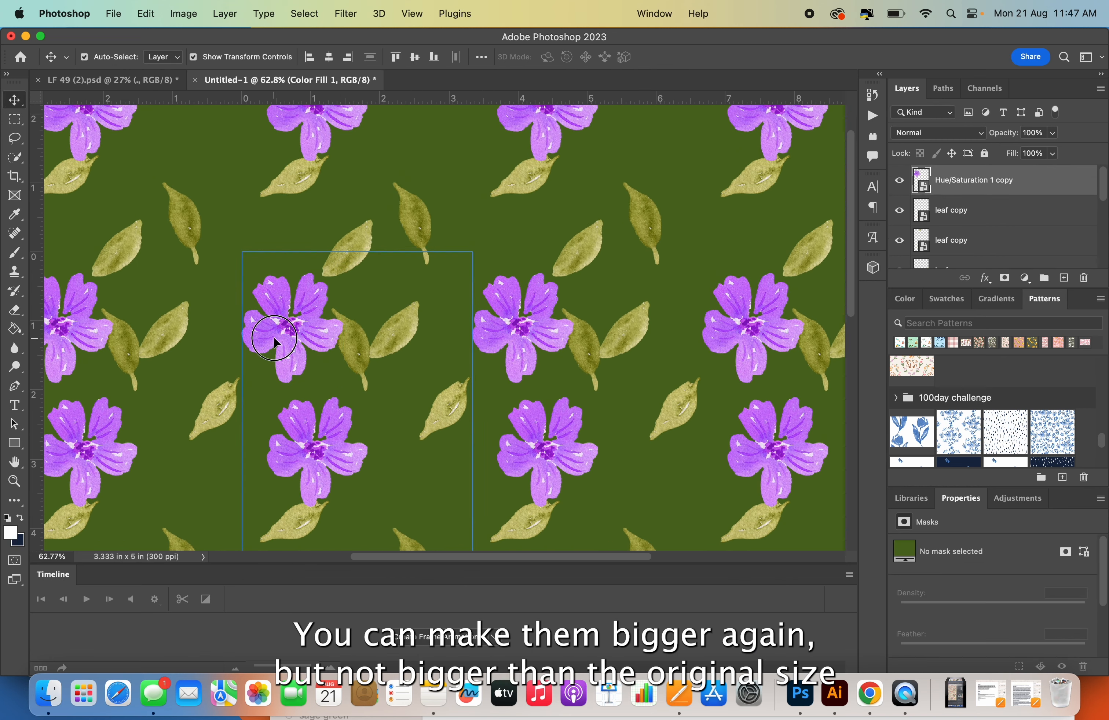
Step: Rebalance the spacing by moving the upper flower onto the tile's corner, two middle leaves into gaps, and the lower flower to the right
drag(274, 336, 253, 299)
click(398, 332)
drag(398, 333, 433, 347)
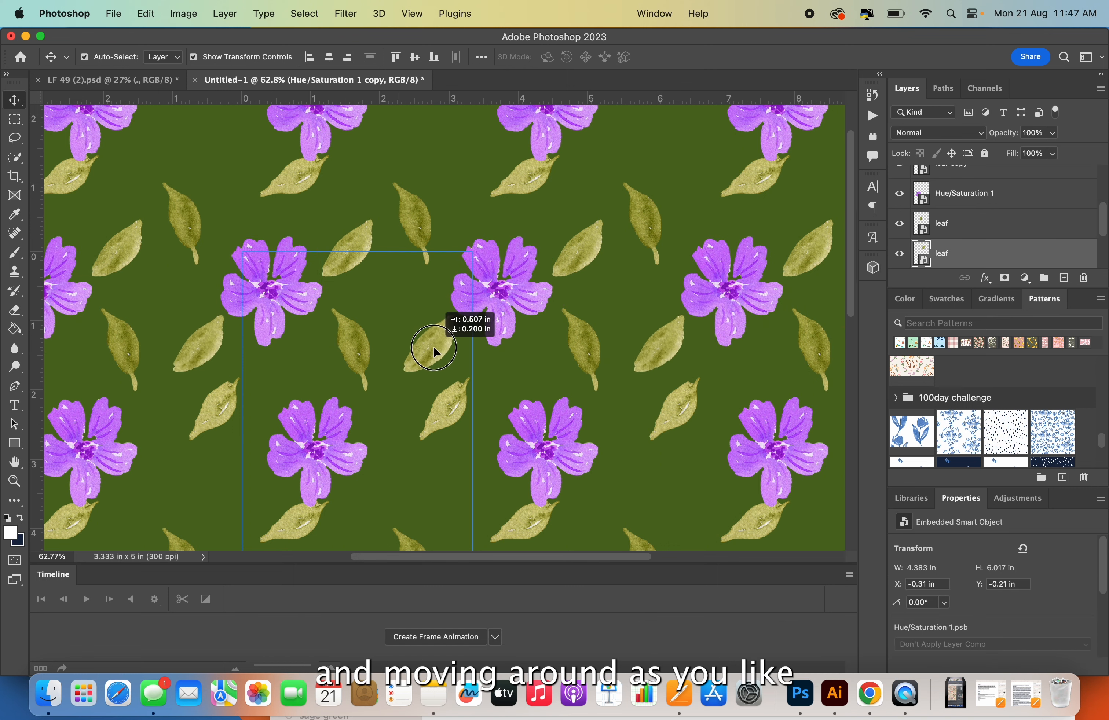
drag(347, 340, 350, 330)
drag(318, 452, 360, 458)
scroll(369, 472, down, 6)
scroll(373, 474, down, 2)
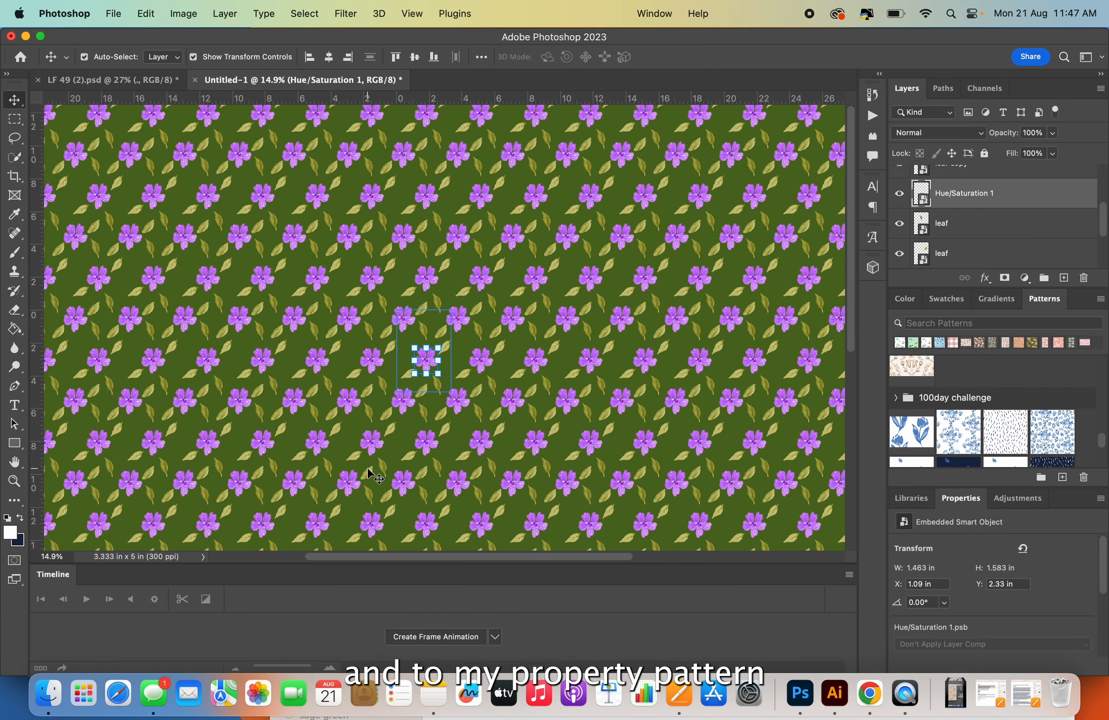